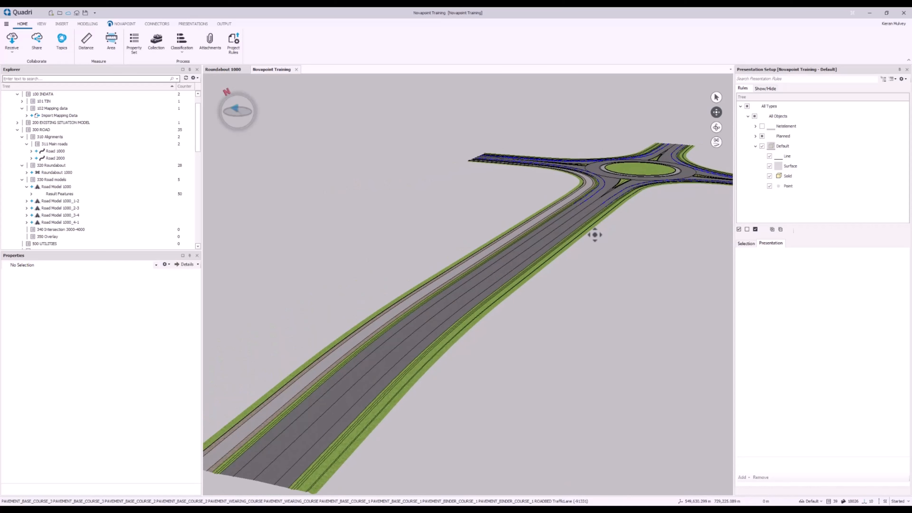
Step: Open the design task of Road Model 1000 from its traffic lane in the 3D model
drag(529, 238, 526, 248)
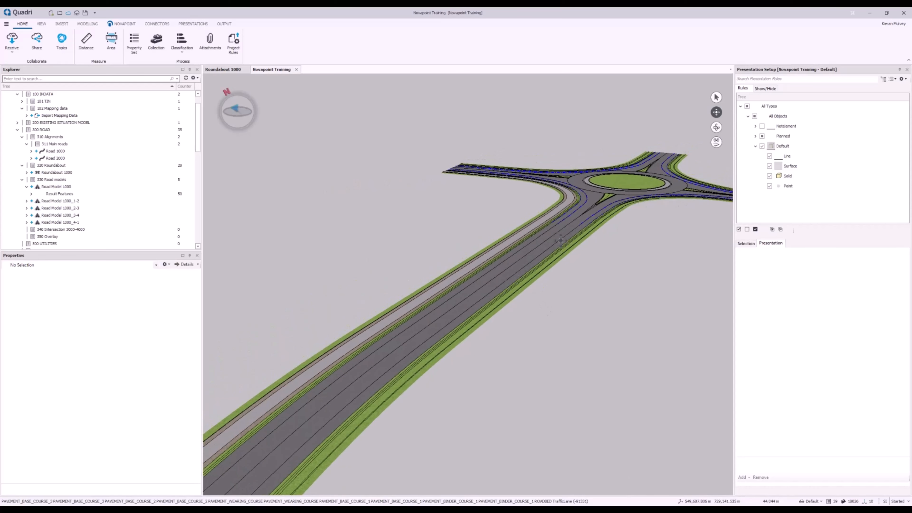
scroll(568, 238, up, 3)
click(716, 98)
click(453, 311)
click(122, 345)
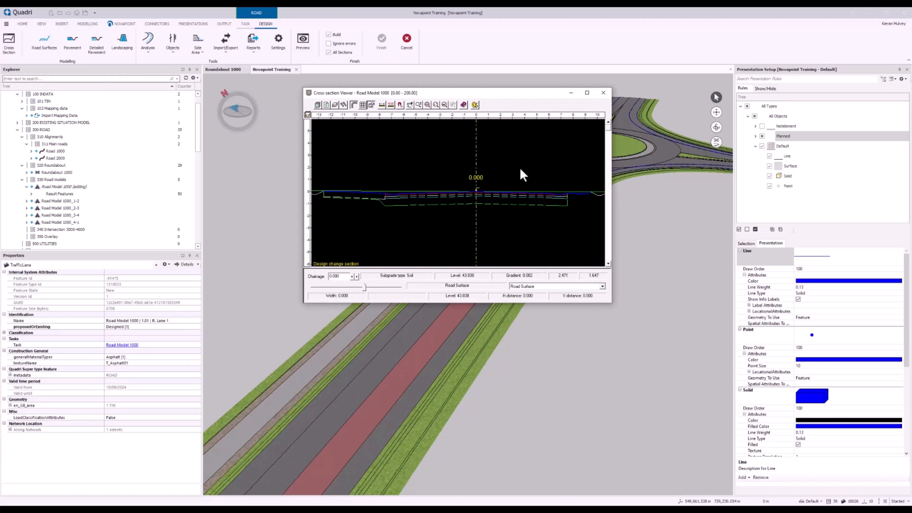
Step: Save the model edges of Road Model 1000 as alignments and leave its design task
right_click(506, 169)
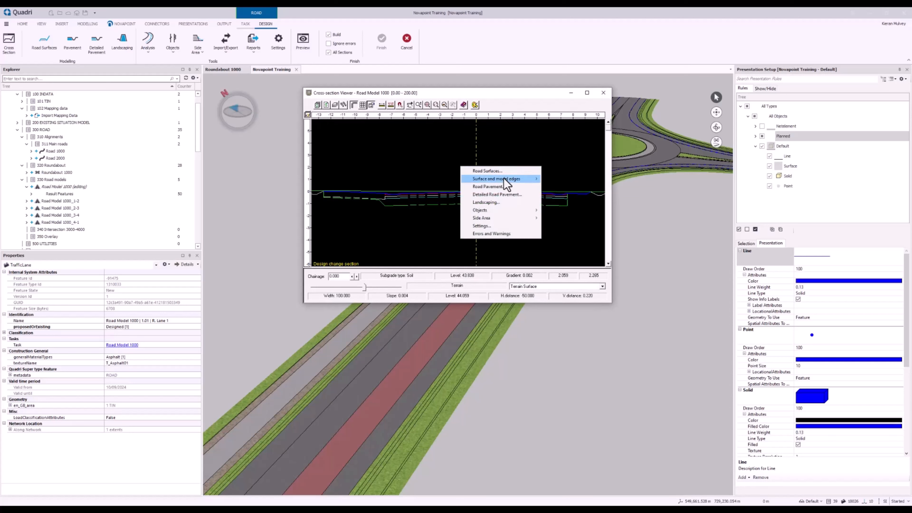
mouse_move(497, 179)
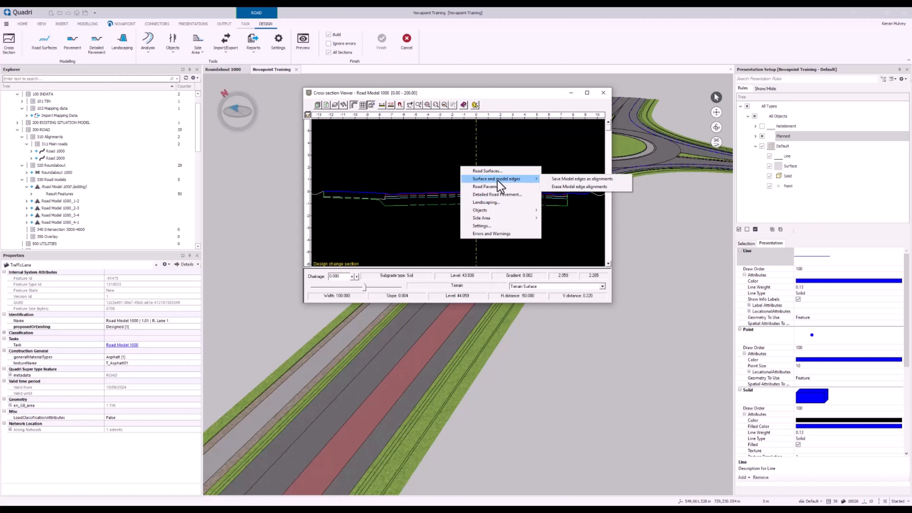
click(566, 180)
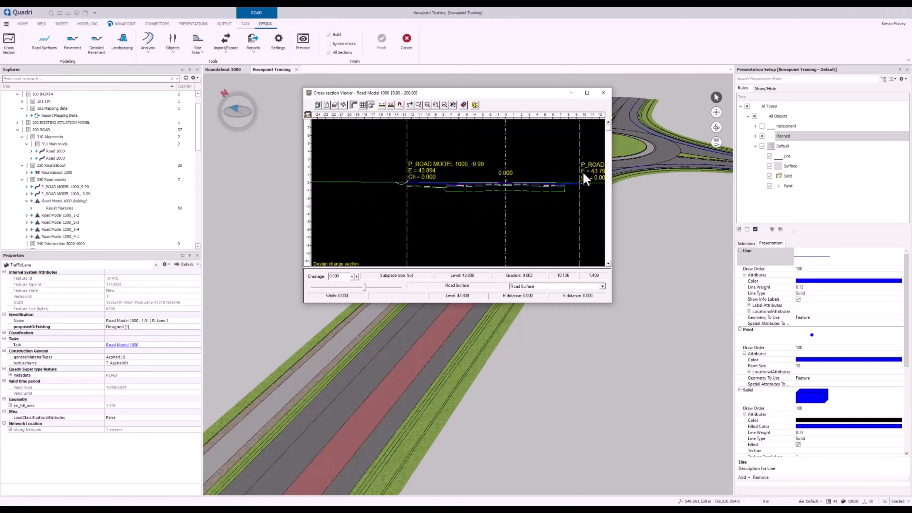
click(604, 93)
click(407, 44)
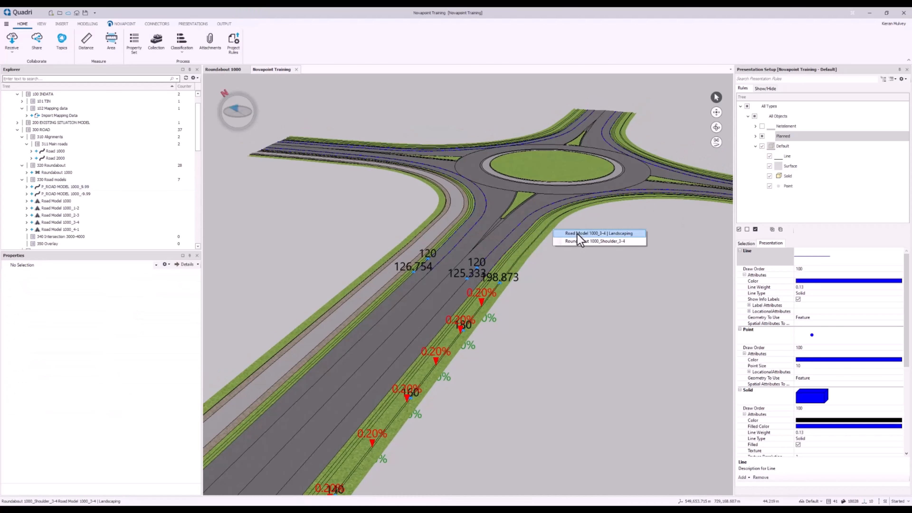
Step: Save the model edges of Road Model 1000_3-4 as alignments and leave its design task
click(577, 236)
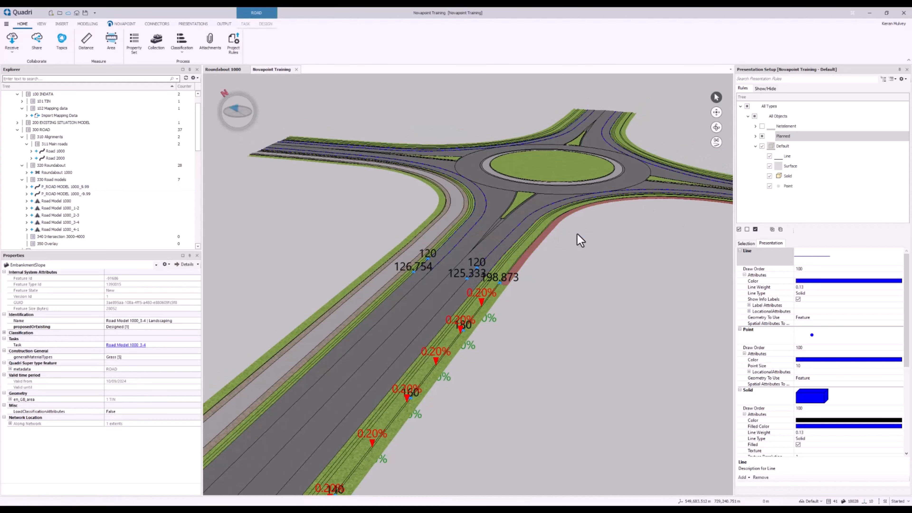
click(267, 24)
click(44, 42)
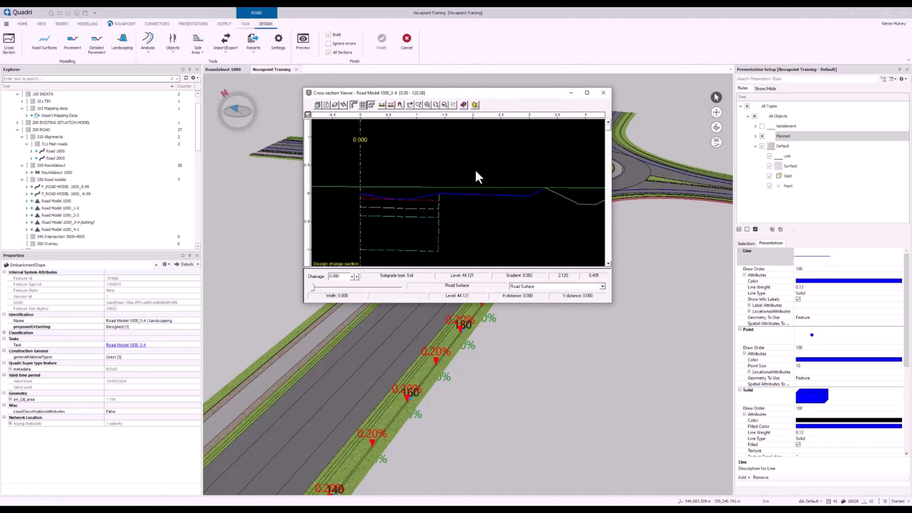
right_click(476, 171)
click(470, 184)
click(603, 92)
click(384, 46)
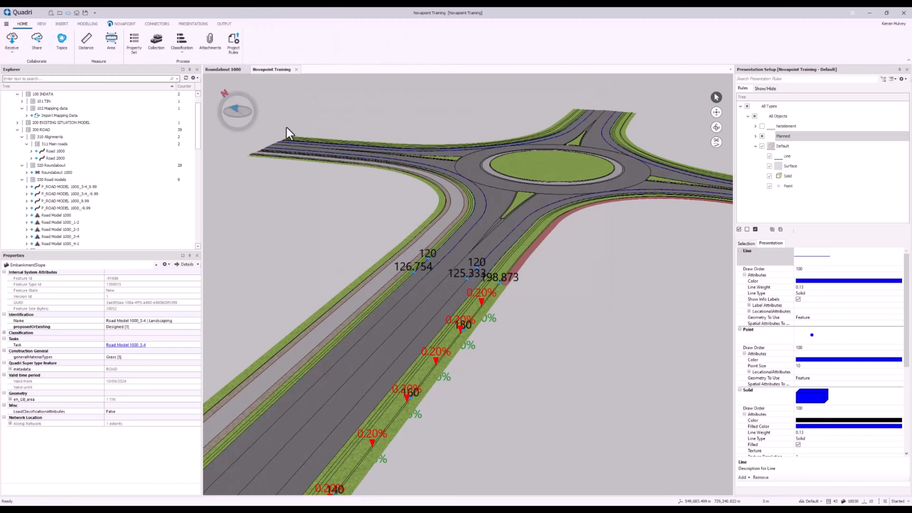
Step: Show the four saved P_ROAD MODEL edge alignments on their own in a new plan view
click(102, 206)
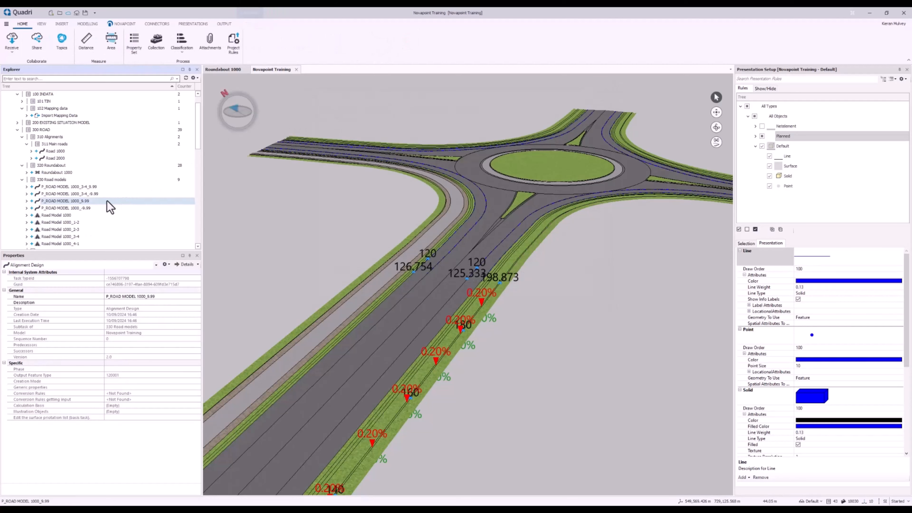
shift+click(94, 187)
right_click(94, 187)
click(194, 201)
Step: Examine where the right edge alignments of Road Model 1000 and Road Model 1000_3-4 meet and which task each belongs to
middle_drag(543, 204, 481, 236)
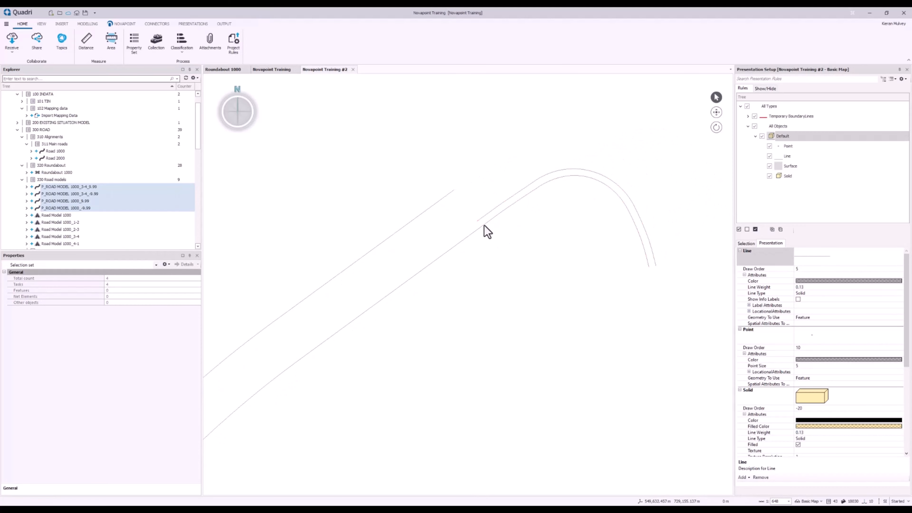
scroll(484, 227, up, 8)
click(492, 224)
click(505, 234)
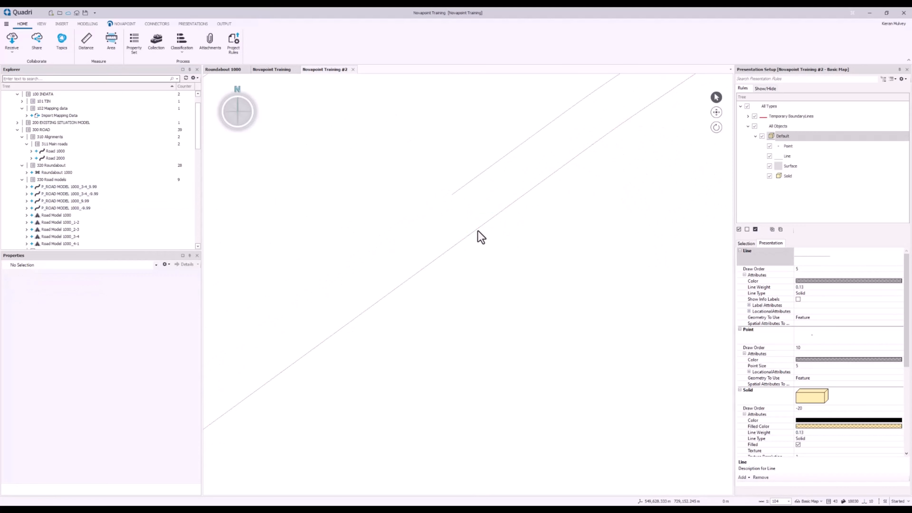
click(471, 236)
click(373, 253)
click(500, 220)
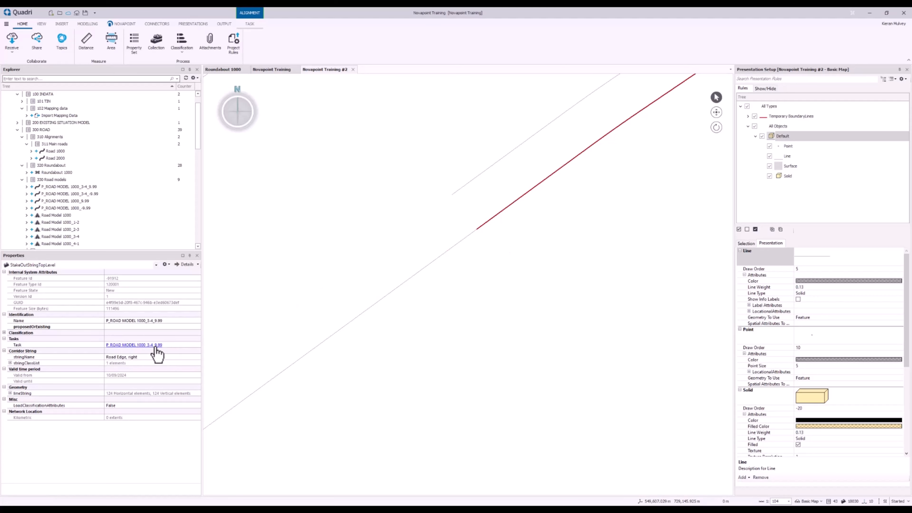
click(563, 252)
scroll(481, 255, down, 3)
scroll(474, 258, down, 8)
middle_drag(461, 249, 483, 239)
scroll(502, 240, up, 3)
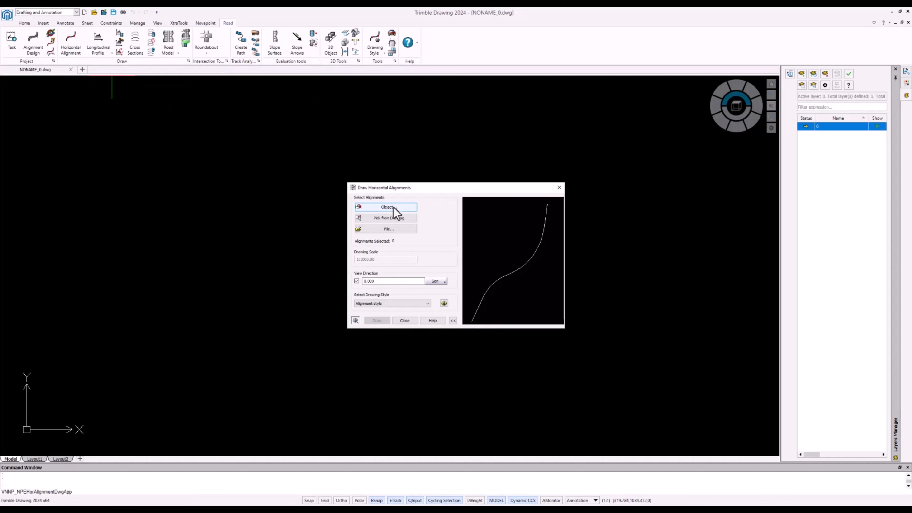
Step: In Trimble Drawing, draw the horizontal alignments P_ROAD MODEL 1000_9.99 and P_ROAD MODEL 1000_3-4_9.99 with the Alignment style
click(395, 210)
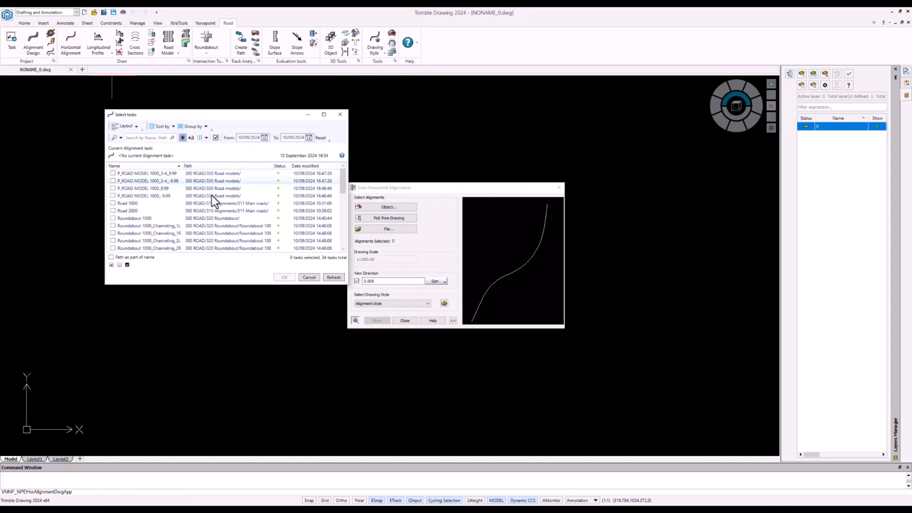
click(113, 189)
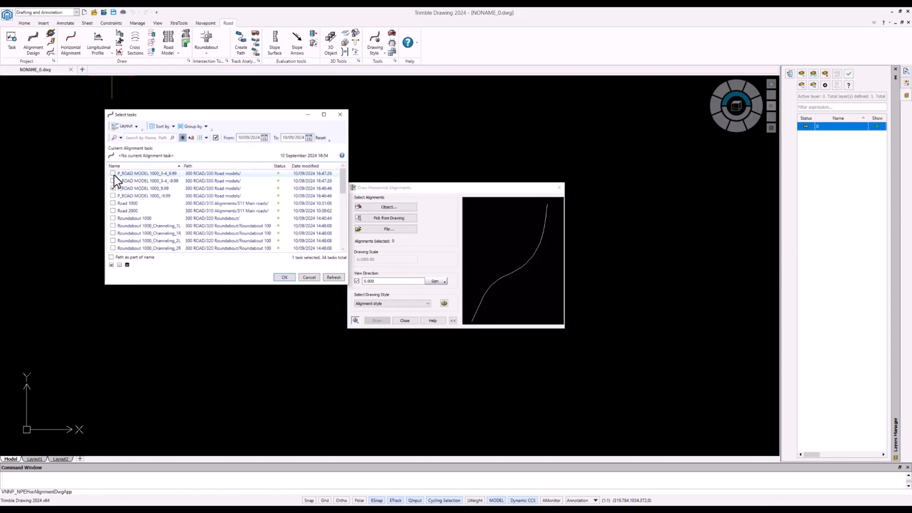
click(113, 173)
click(284, 277)
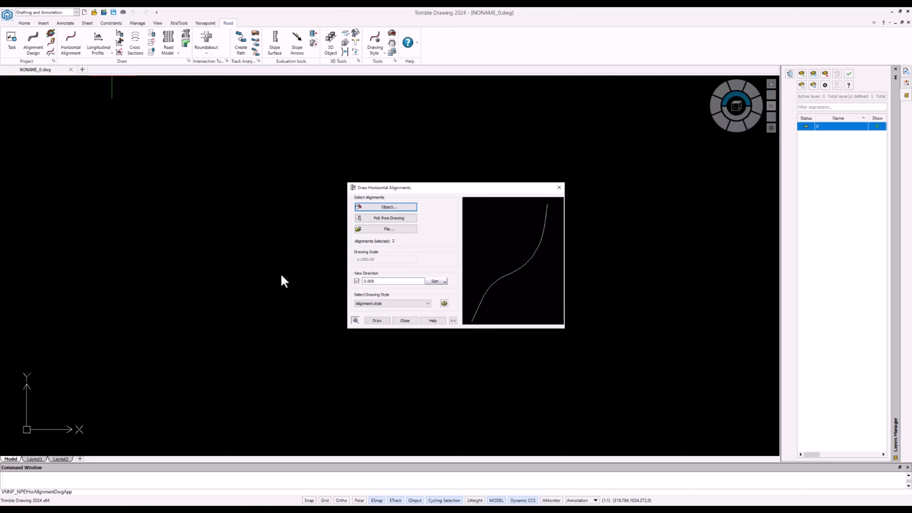
click(377, 321)
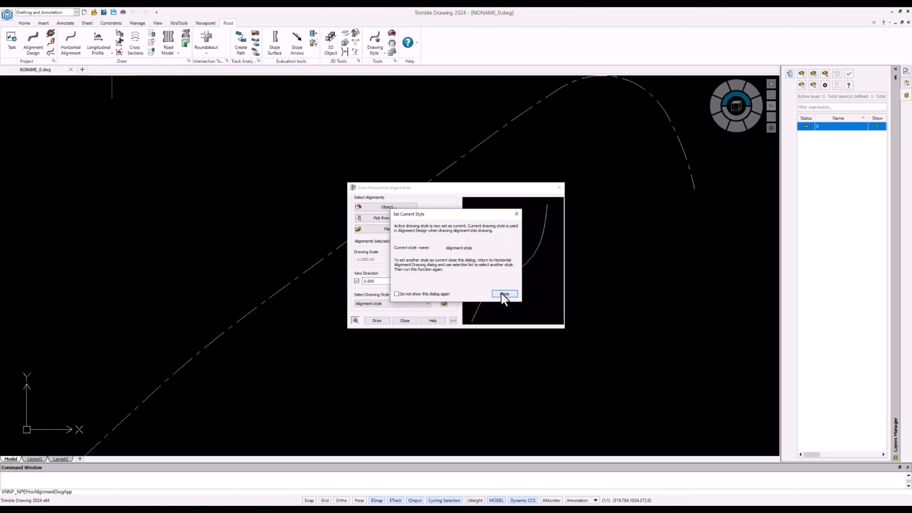
click(501, 293)
Step: Explode both drawn road-edge alignments into separate segments
scroll(519, 281, down, 5)
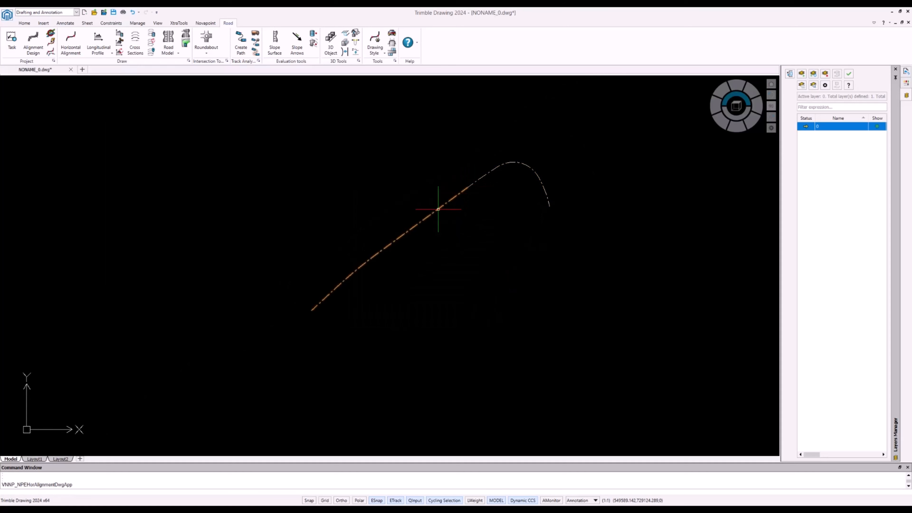
scroll(463, 233, down, 2)
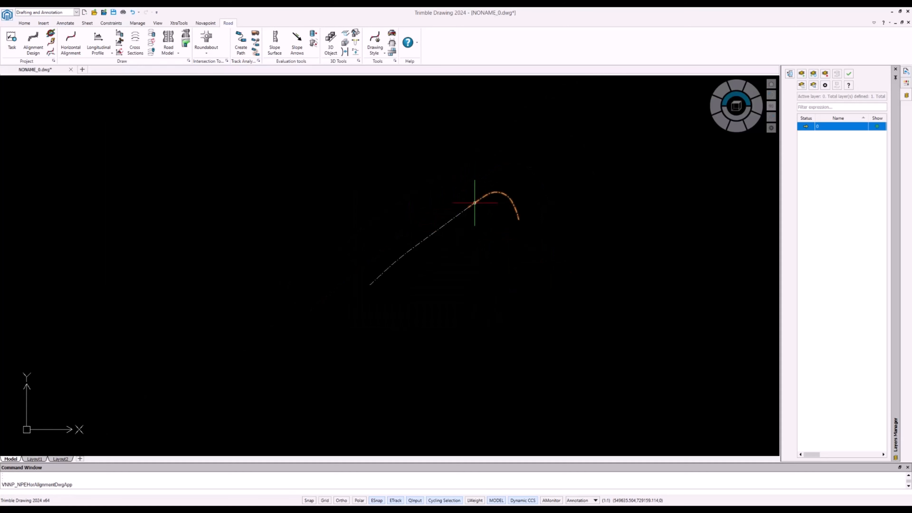
click(616, 332)
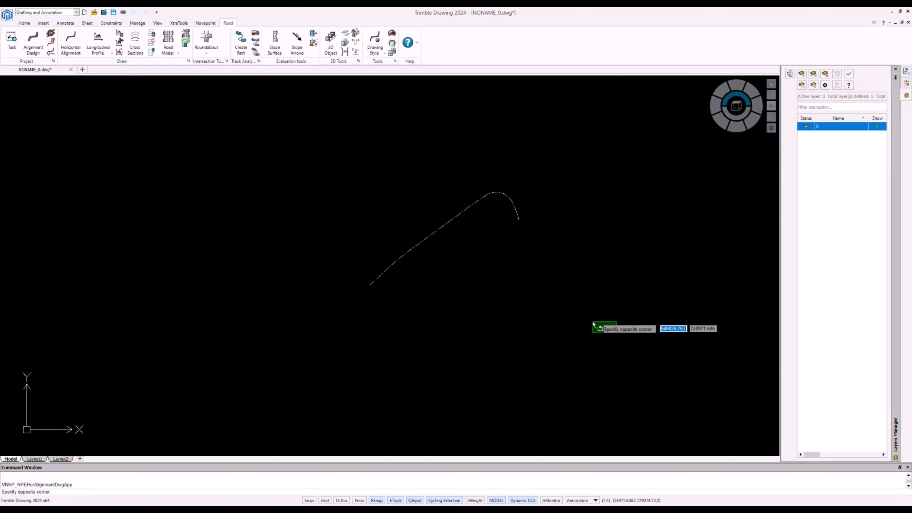
click(309, 166)
text(explode)
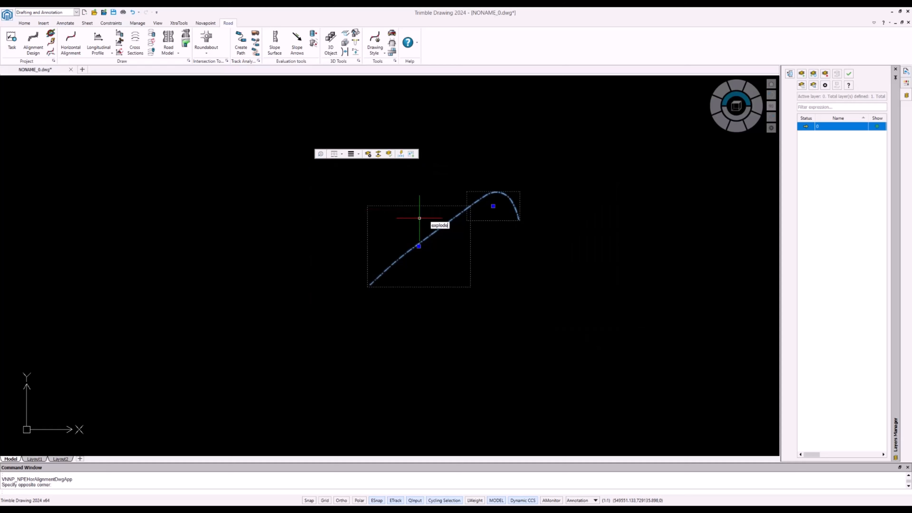
key(Return)
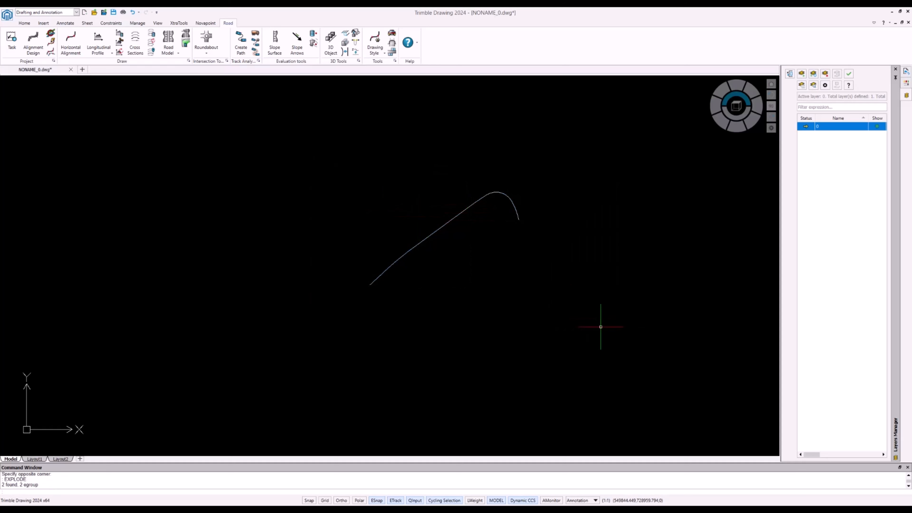
Step: Weld all the exploded road-edge segments into polylines
click(605, 330)
click(327, 161)
text(weld)
key(Return)
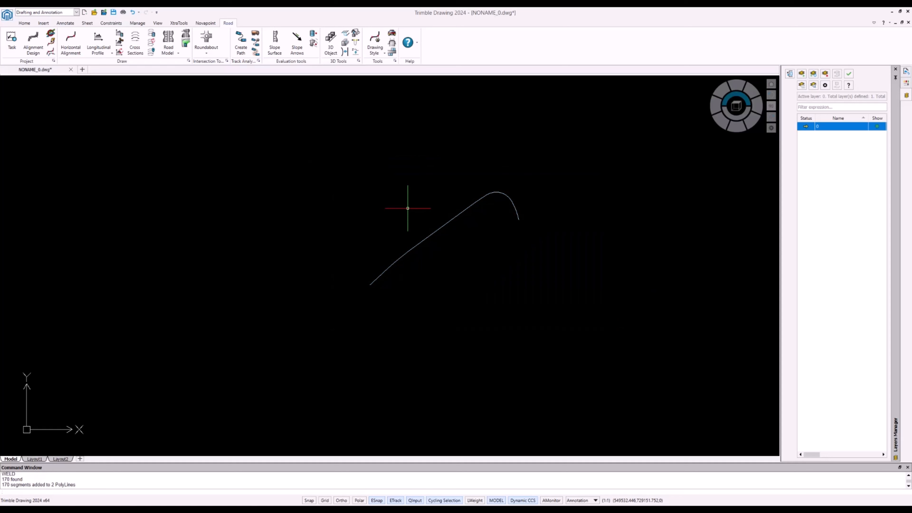
Step: Stretch the off-line vertex near the start of the curved roundabout-arm polyline onto the neighbouring road-edge polyline
click(470, 206)
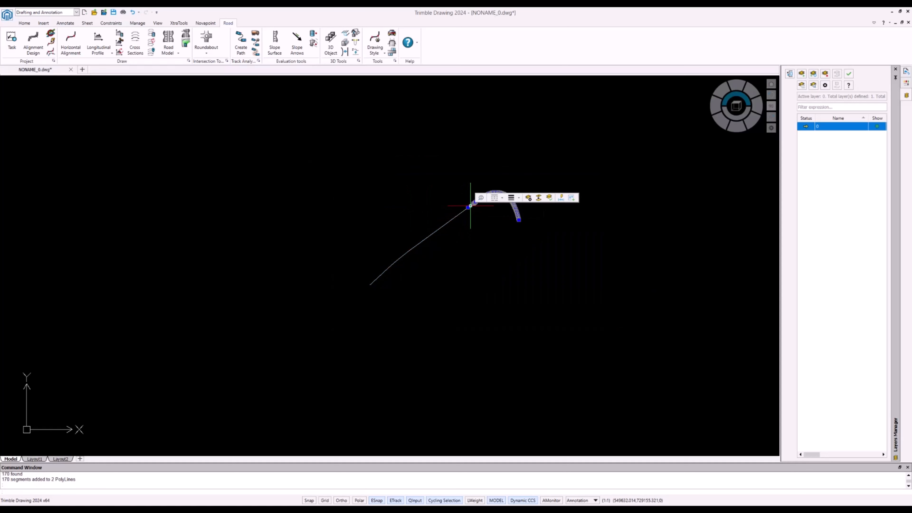
scroll(470, 206, up, 5)
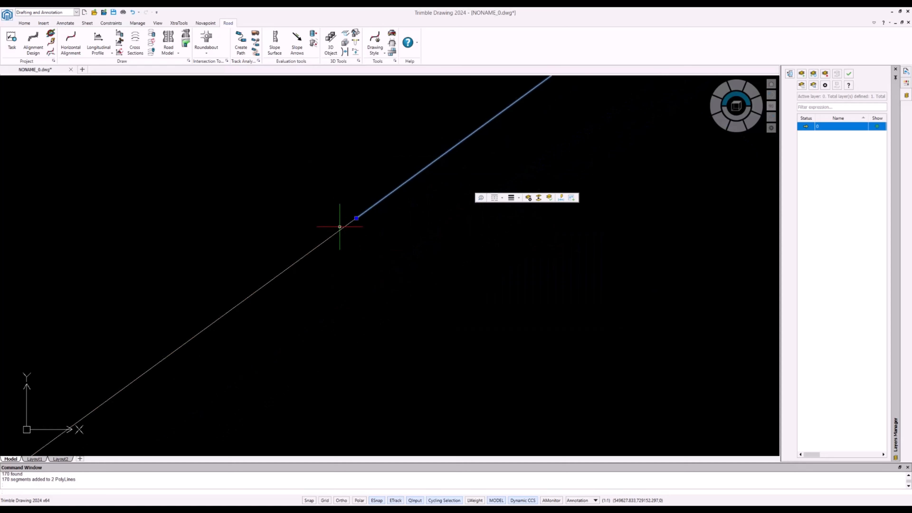
scroll(358, 226, up, 10)
scroll(322, 96, up, 12)
click(328, 284)
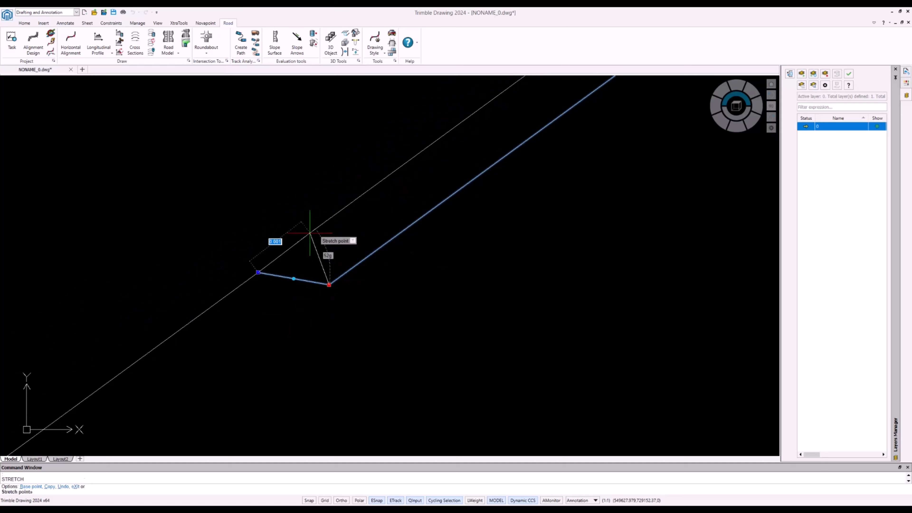
click(311, 235)
scroll(373, 274, down, 10)
key(Escape)
Step: Join the main road edge and roundabout-arm edge into a single polyline
click(430, 312)
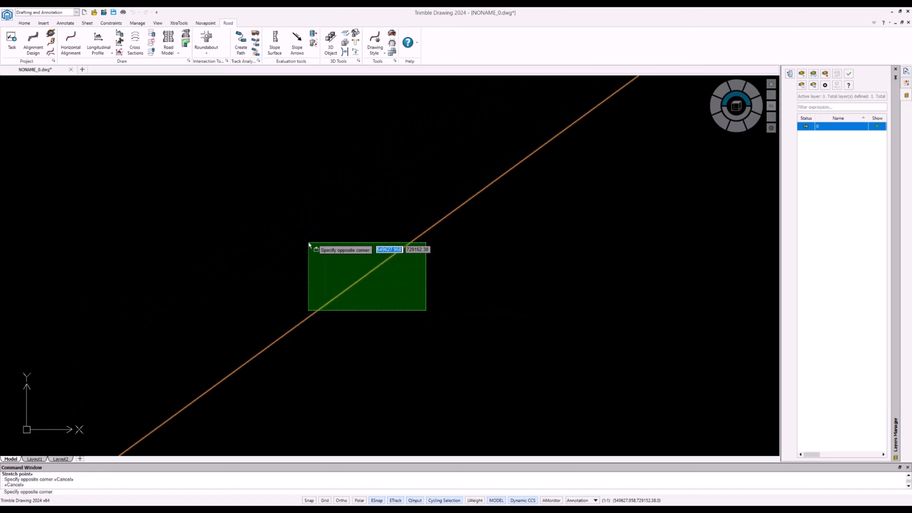
click(307, 241)
text(join)
key(Return)
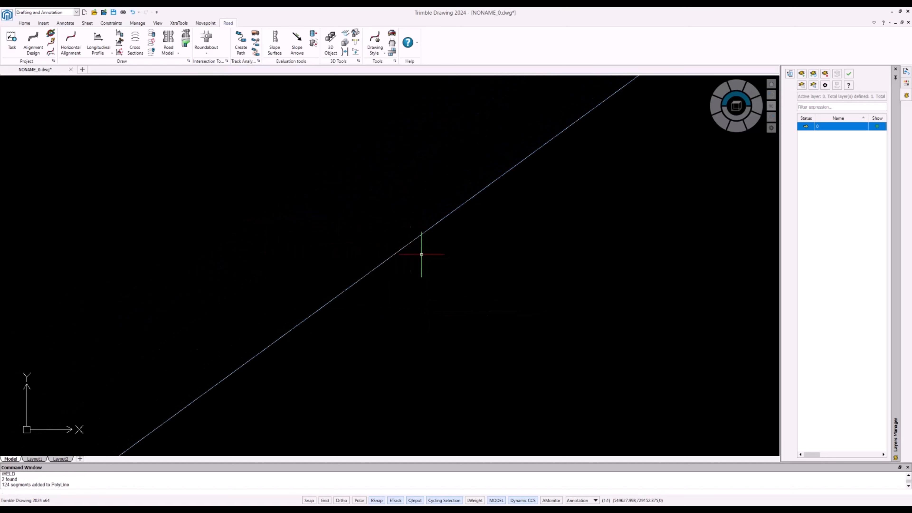
Step: Check that the joined road edge is selected as one continuous polyline over its full length
click(400, 248)
scroll(400, 248, down, 5)
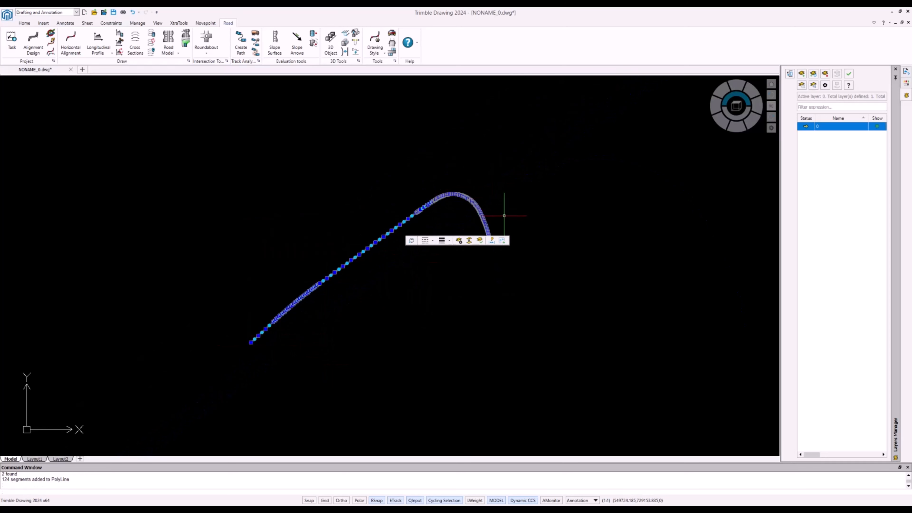
middle_drag(539, 210, 554, 190)
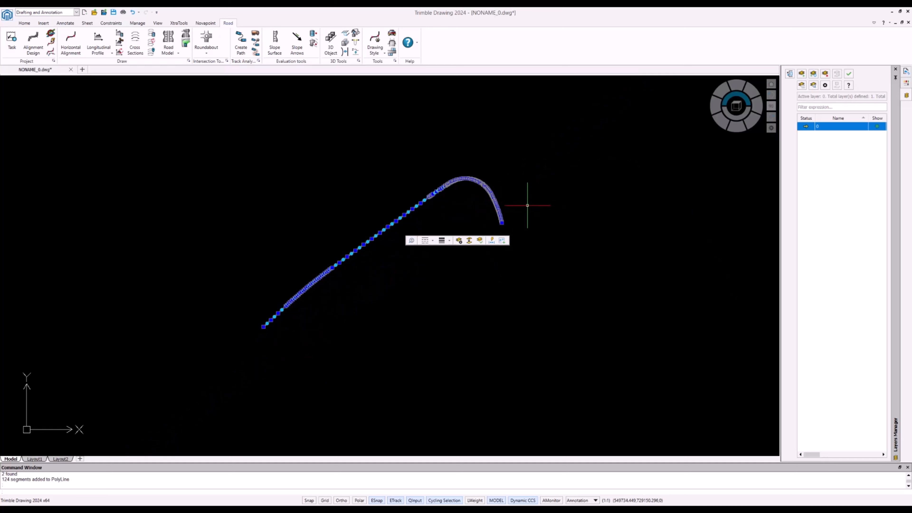
scroll(517, 200, down, 3)
scroll(492, 212, up, 1)
key(Escape)
Step: Offset the joined road-edge polyline by a distance of 2 to create a parallel line
middle_drag(535, 198, 517, 209)
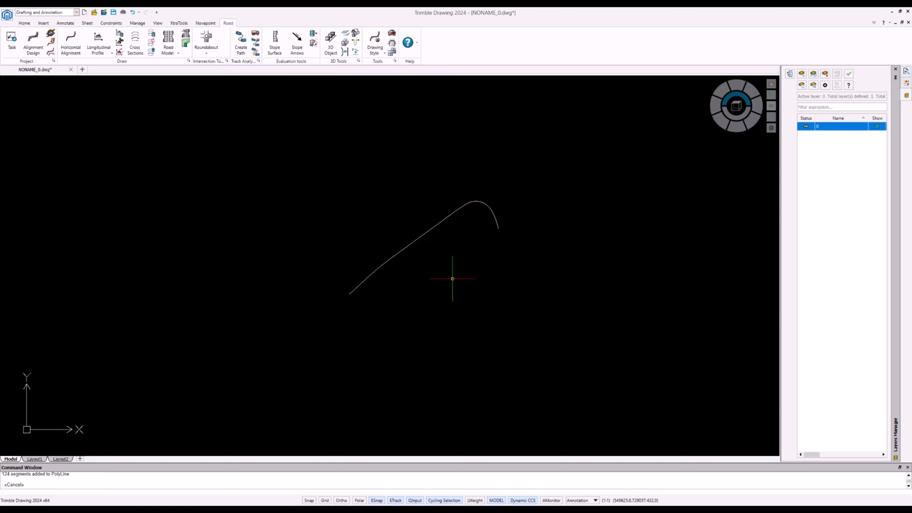
middle_drag(443, 257, 445, 249)
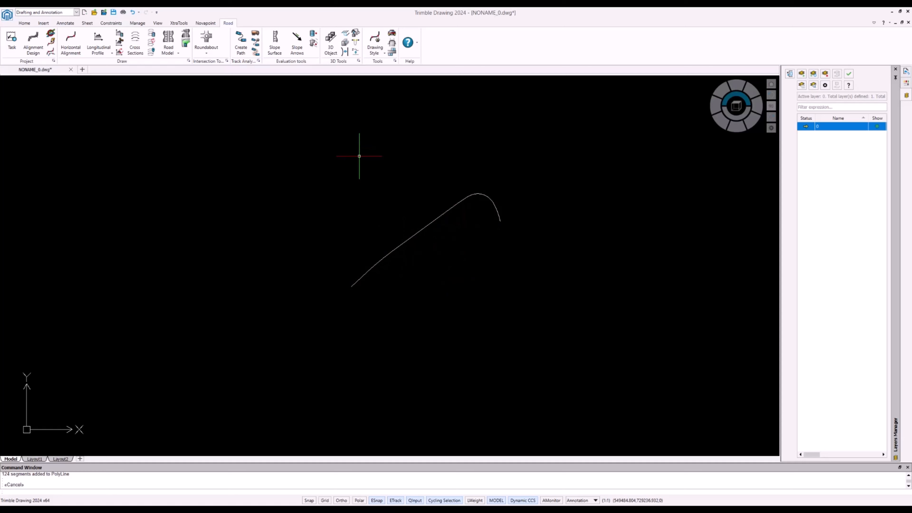
text(off)
key(Return)
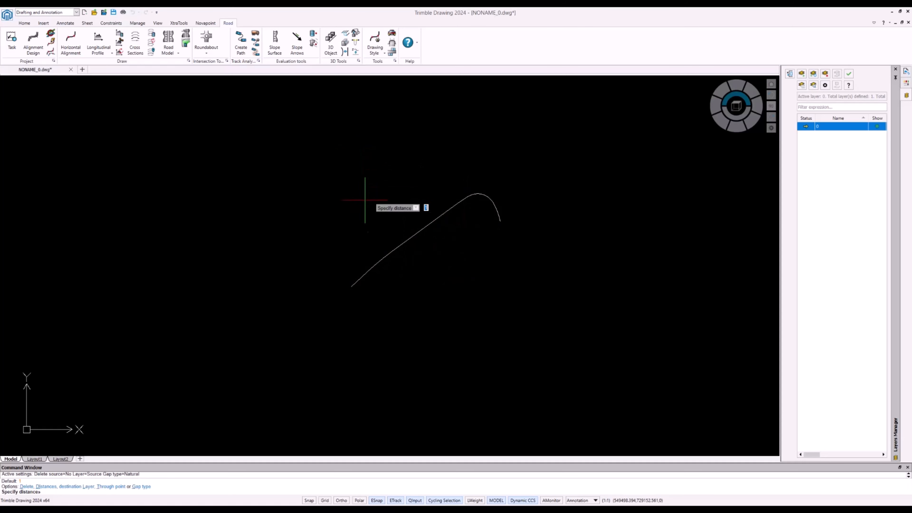
text(2)
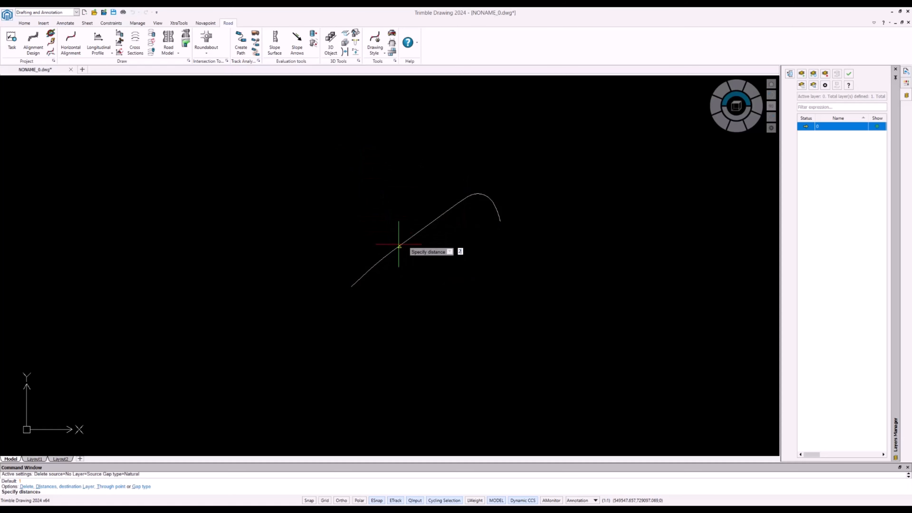
key(Return)
click(398, 246)
click(343, 226)
scroll(344, 226, up, 2)
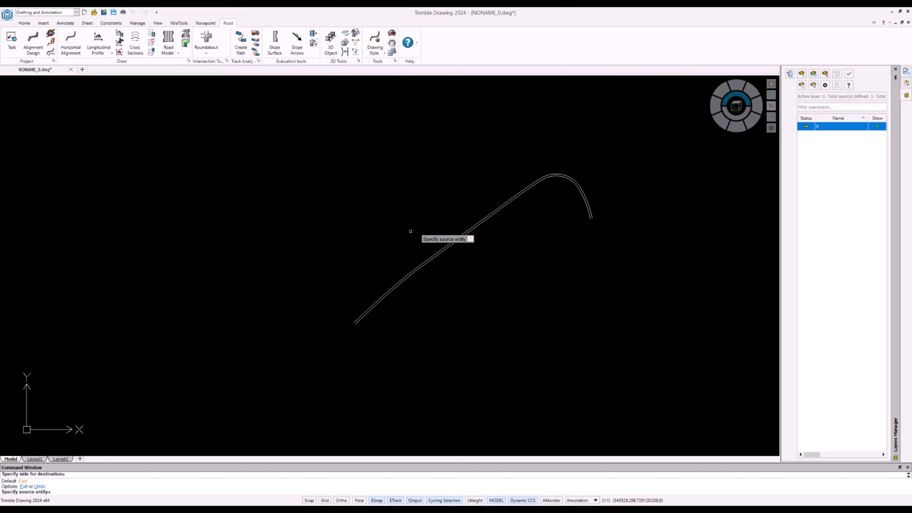
key(Return)
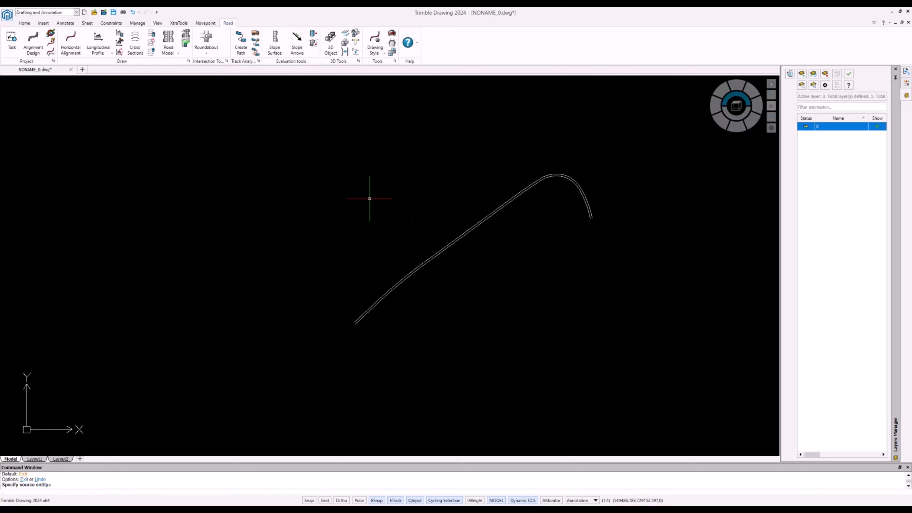
Step: Examine the vertices along the lower of the two parallel polylines and clear the selection
middle_drag(462, 232, 454, 216)
scroll(431, 243, up, 2)
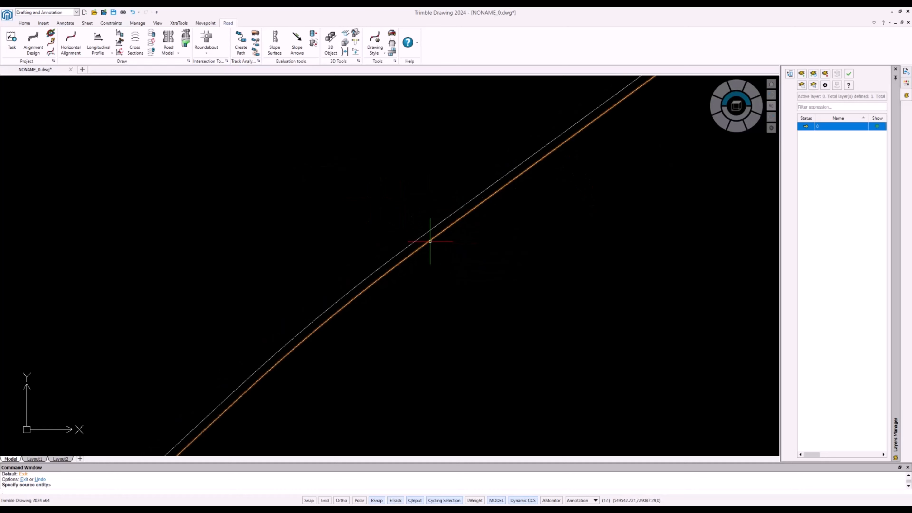
click(430, 241)
middle_drag(444, 250, 442, 160)
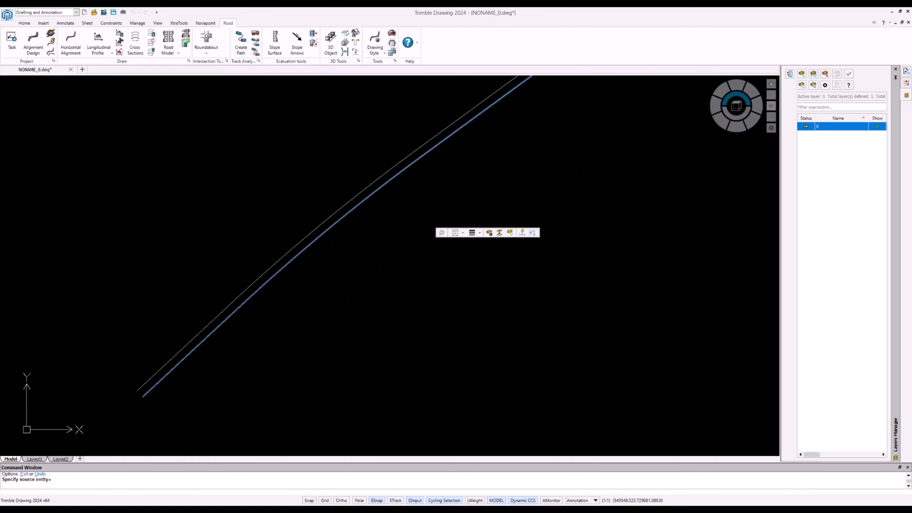
middle_drag(535, 124, 536, 147)
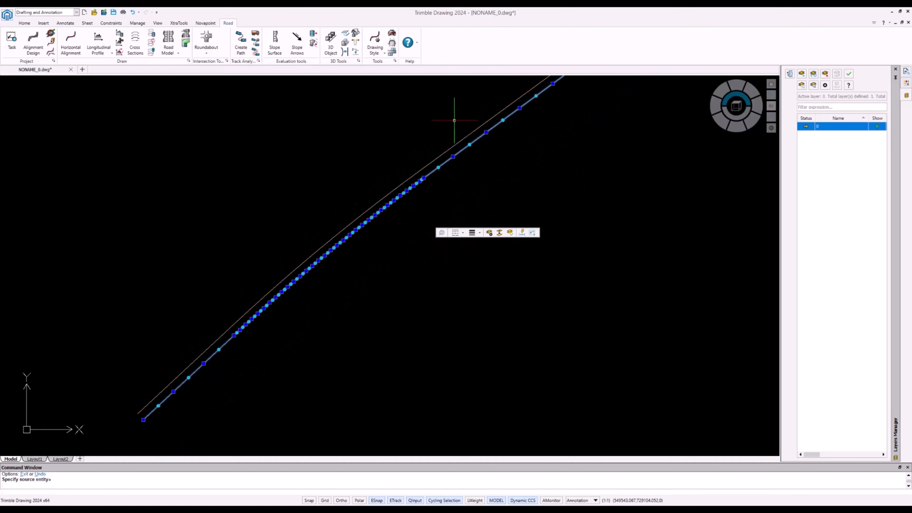
click(205, 23)
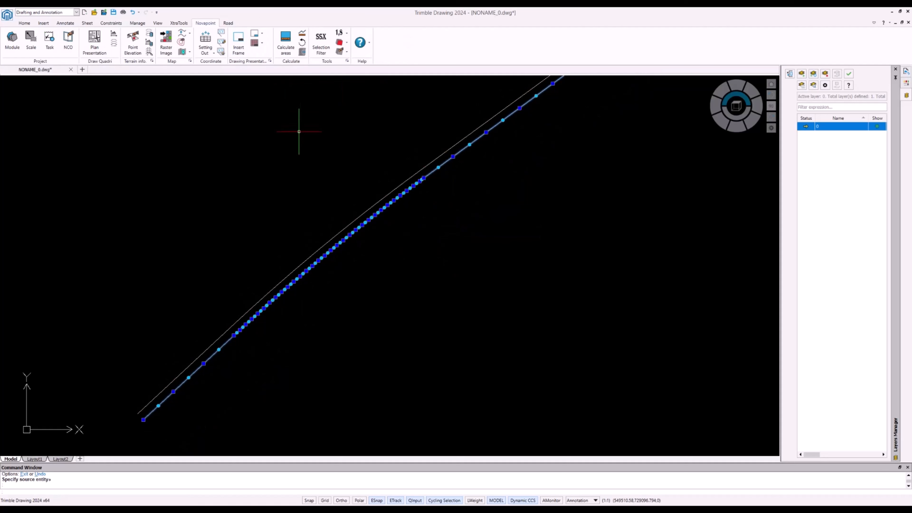
click(287, 136)
key(Escape)
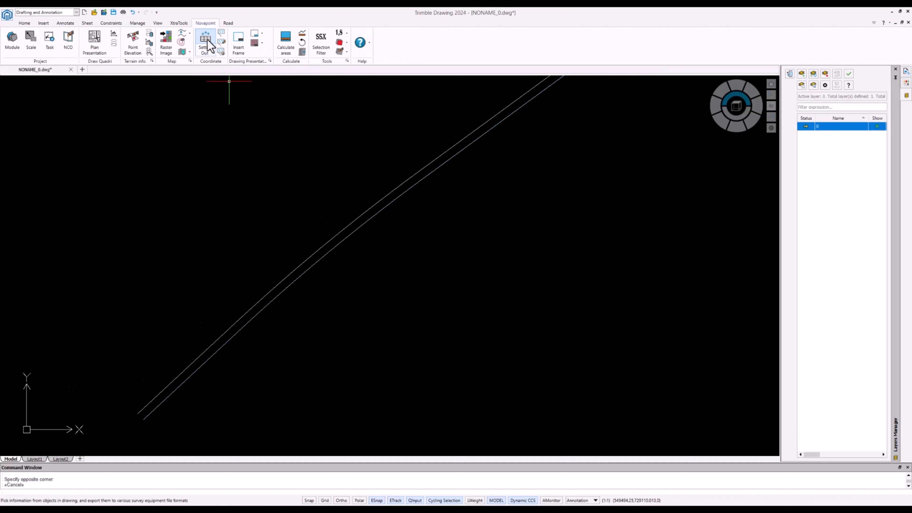
Step: Set up Setting Out with the Polylines (distance) selection method, line number 1, point number 1 and feature code Tree
click(208, 45)
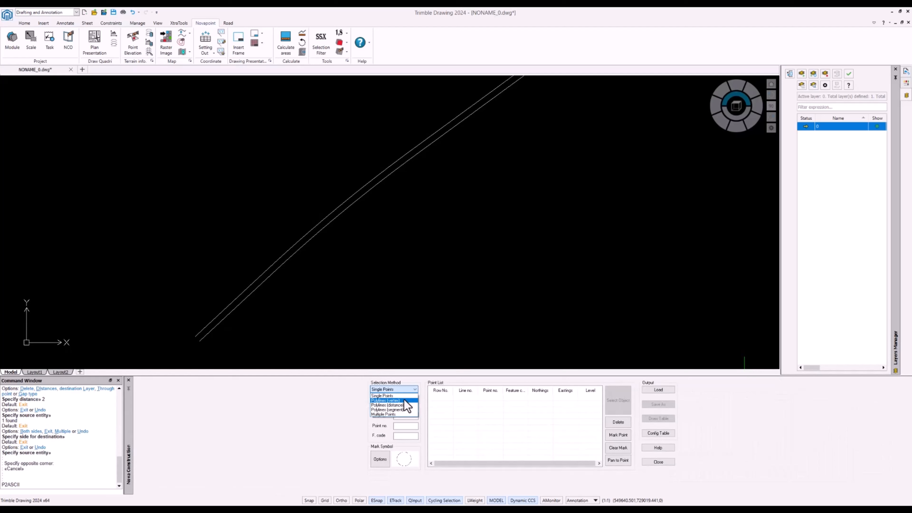
click(406, 405)
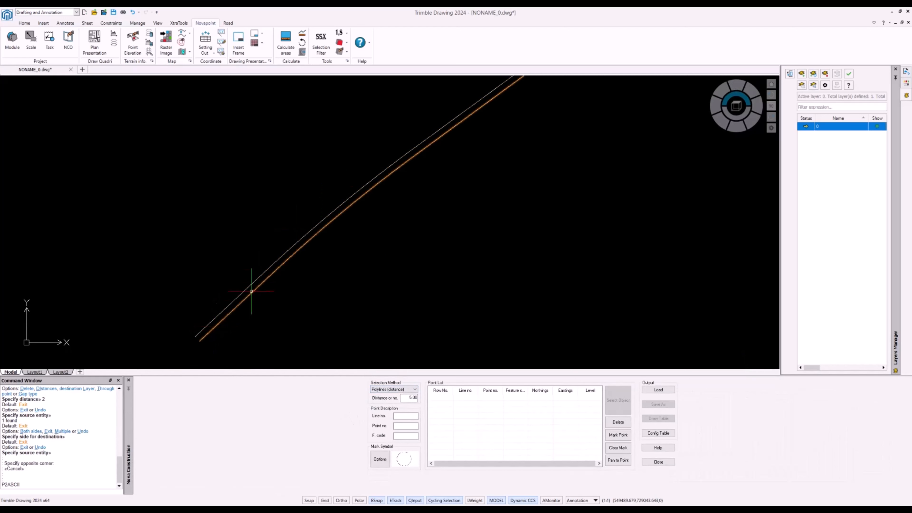
click(411, 426)
click(408, 435)
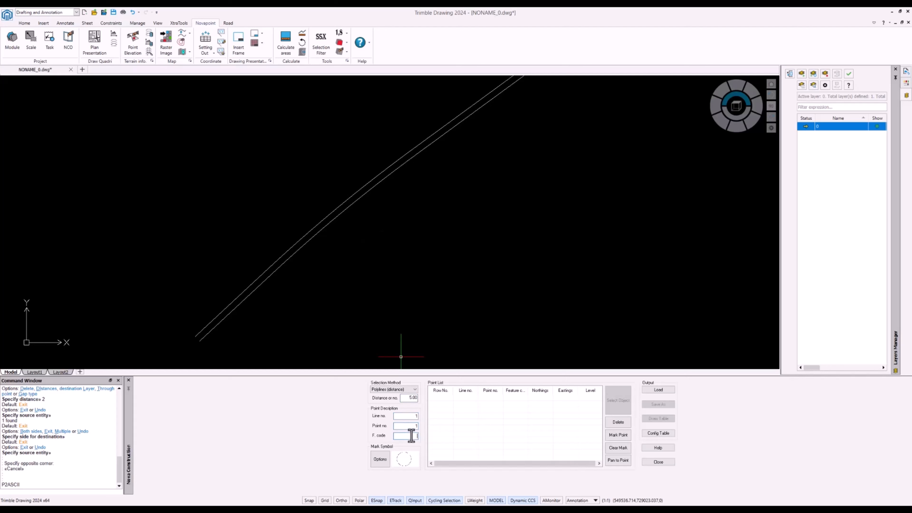
text(Tree)
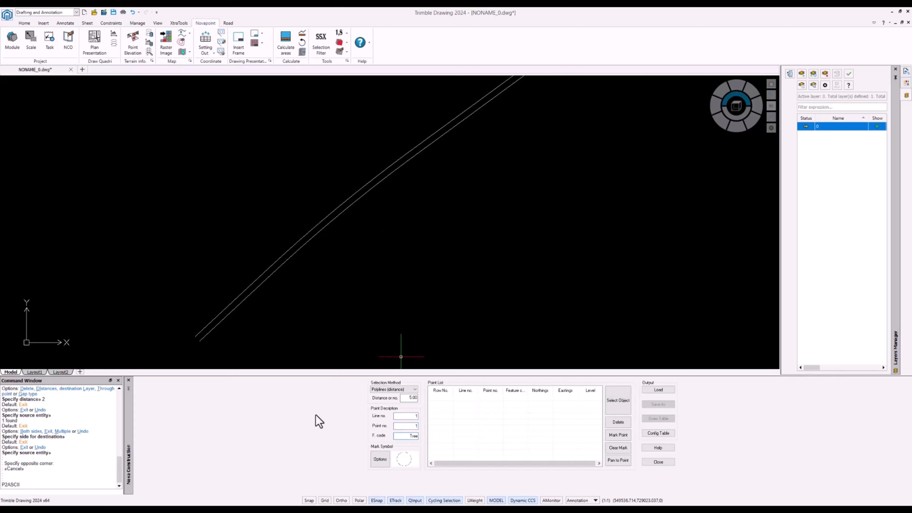
Step: Generate setting-out points along the lower polyline, look through the point list and close the Setting Out tool
click(617, 400)
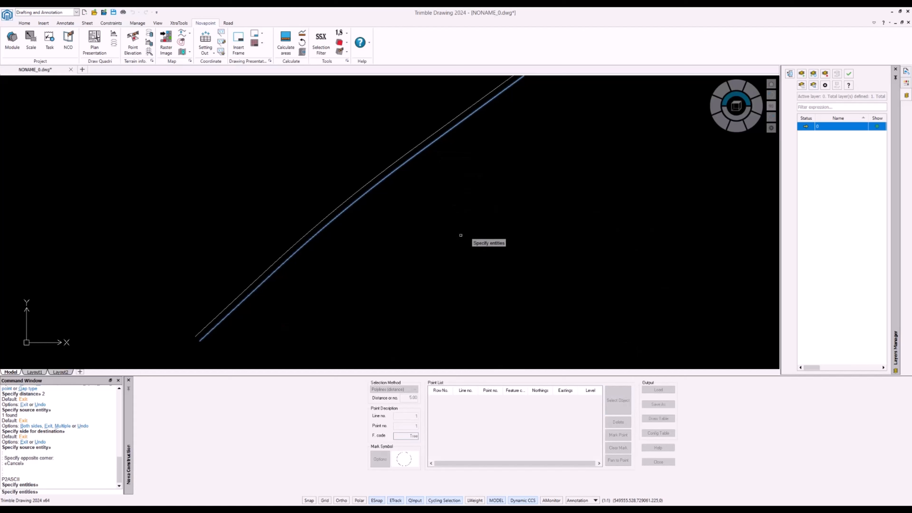
key(Return)
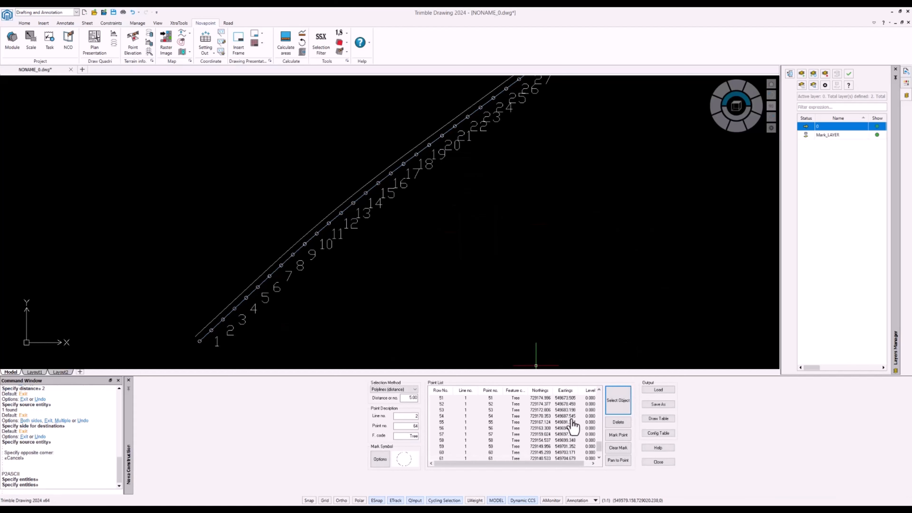
scroll(195, 337, up, 5)
click(657, 462)
Step: Delete both parallel polylines, keeping only the numbered point marks in the drawing
click(431, 214)
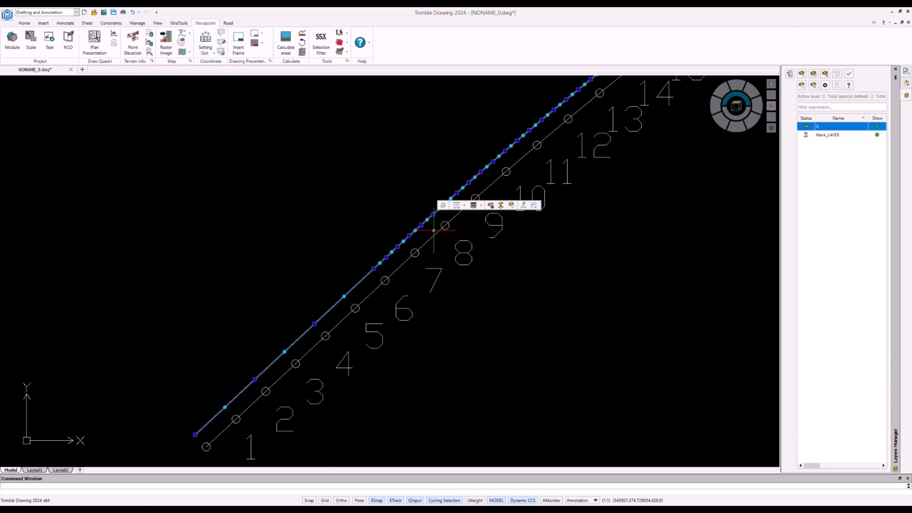
click(403, 211)
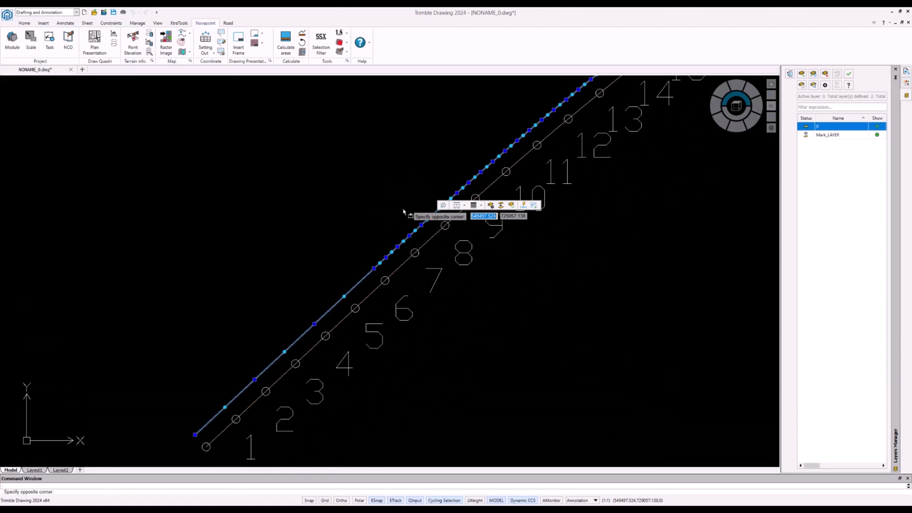
key(Escape)
click(423, 222)
key(Delete)
click(400, 267)
key(Delete)
Step: Save the drawing of point marks in the Downloads folder as Tree Point in R2018 DWG format
scroll(365, 252, down, 5)
click(6, 15)
mouse_move(29, 48)
click(85, 59)
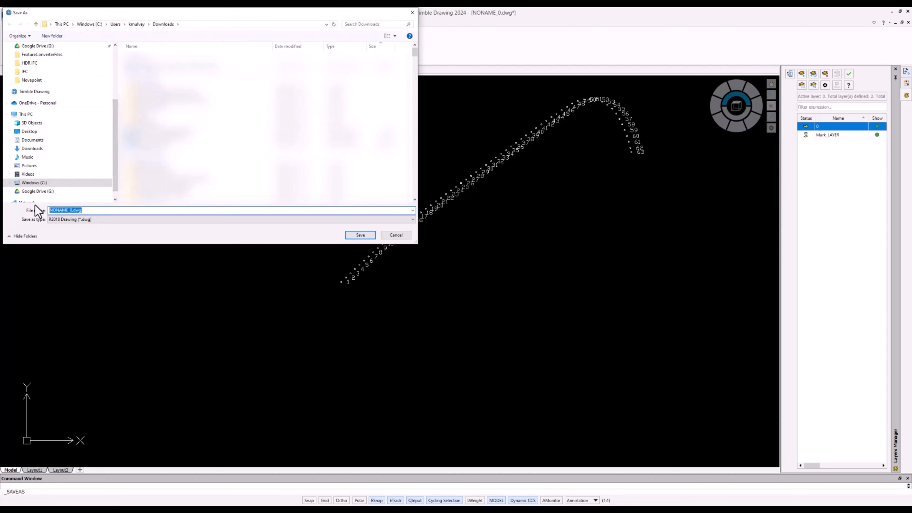
text(Tree Point)
key(Return)
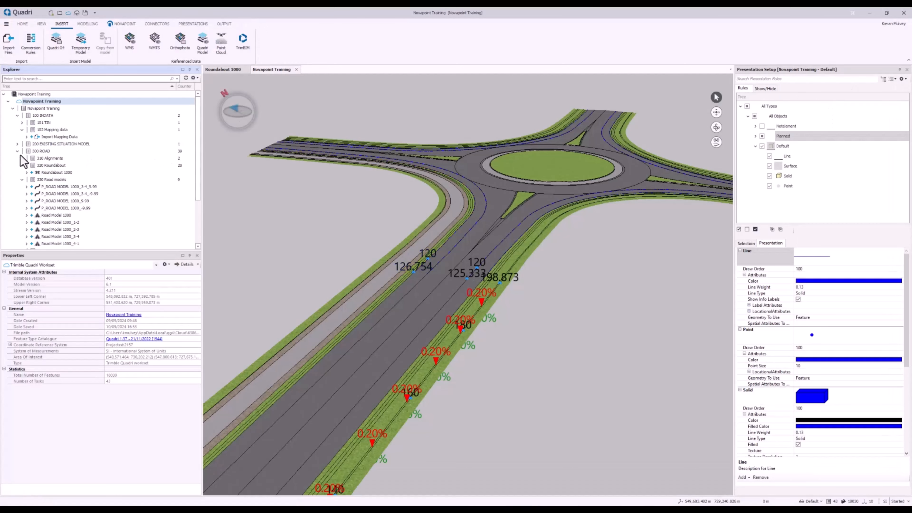
Step: Switch to Quadri and create a file import task named Import Tree Points under 700 LANDSCAPE
click(18, 151)
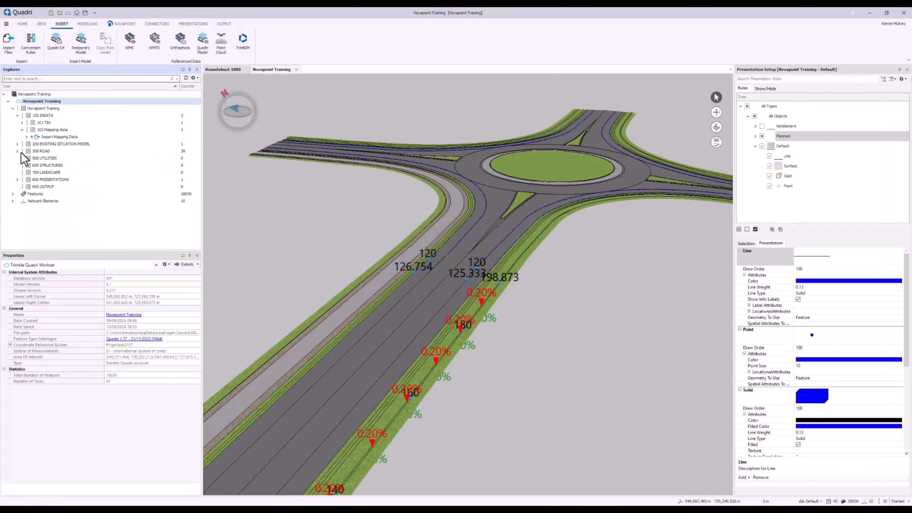
click(51, 173)
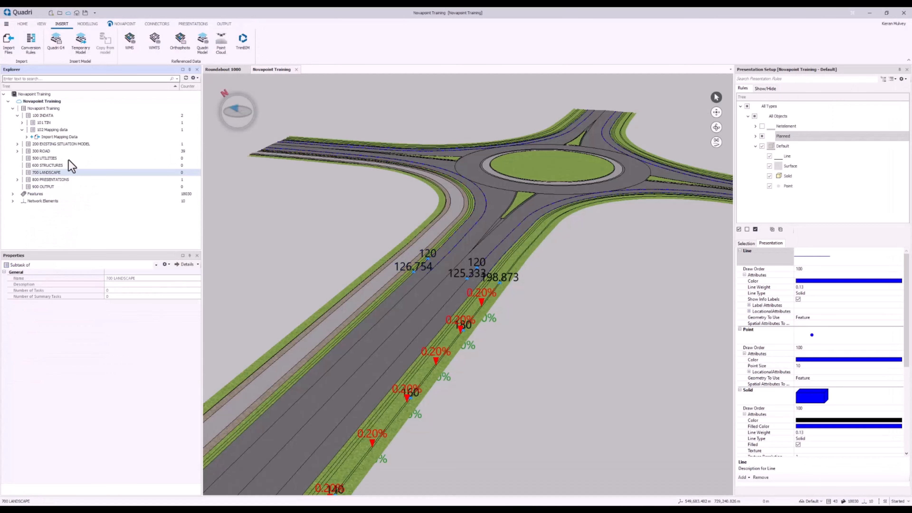
click(10, 53)
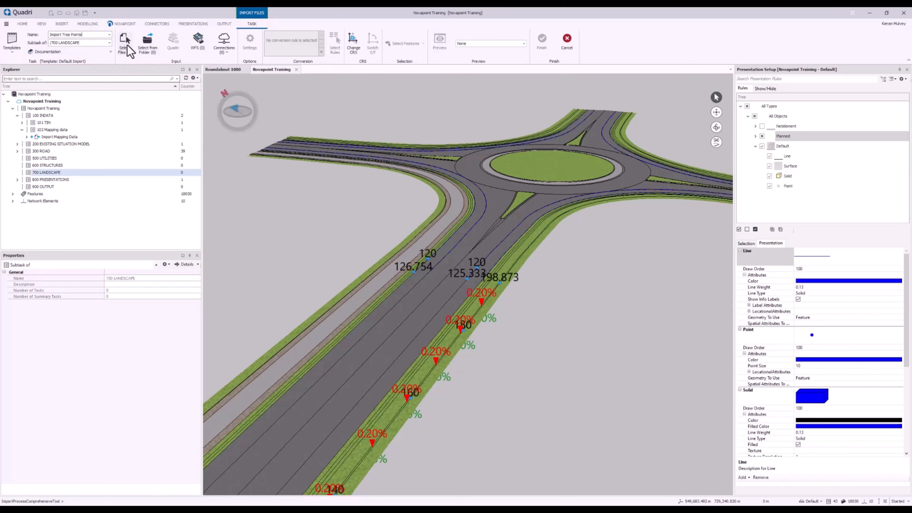
Step: Load the tree-point DWG file into the import task, preview its points and inspect the properties of one point
click(133, 52)
click(485, 278)
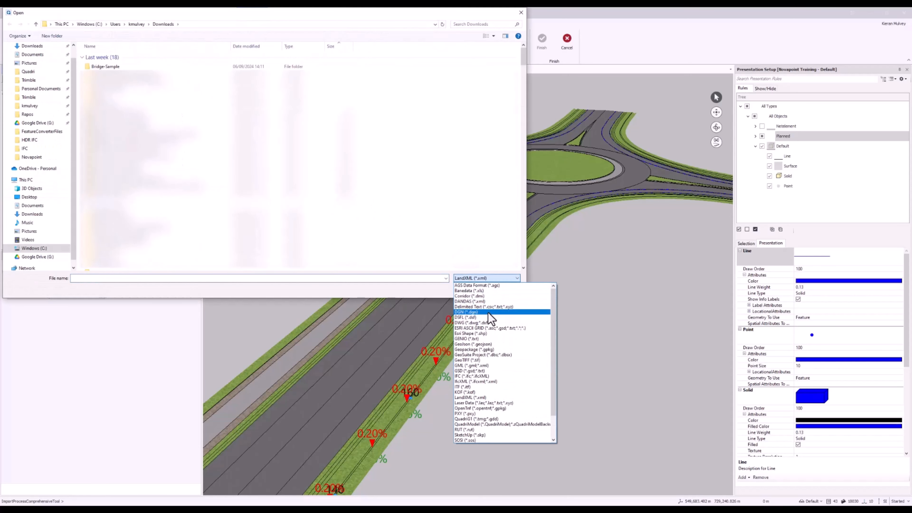
click(506, 323)
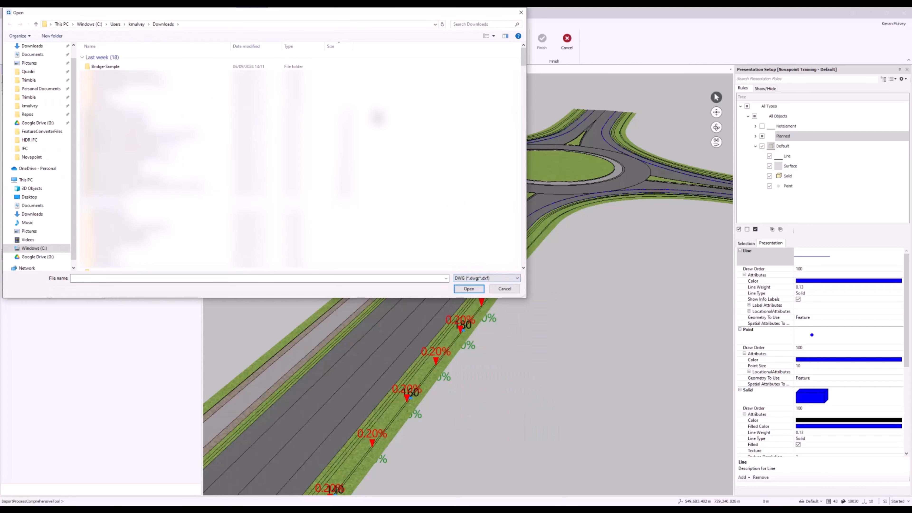
click(468, 289)
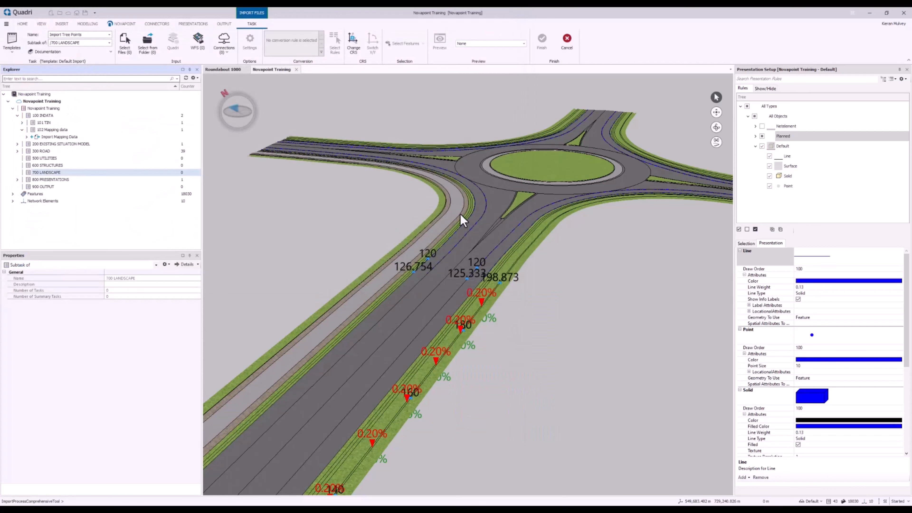
click(386, 273)
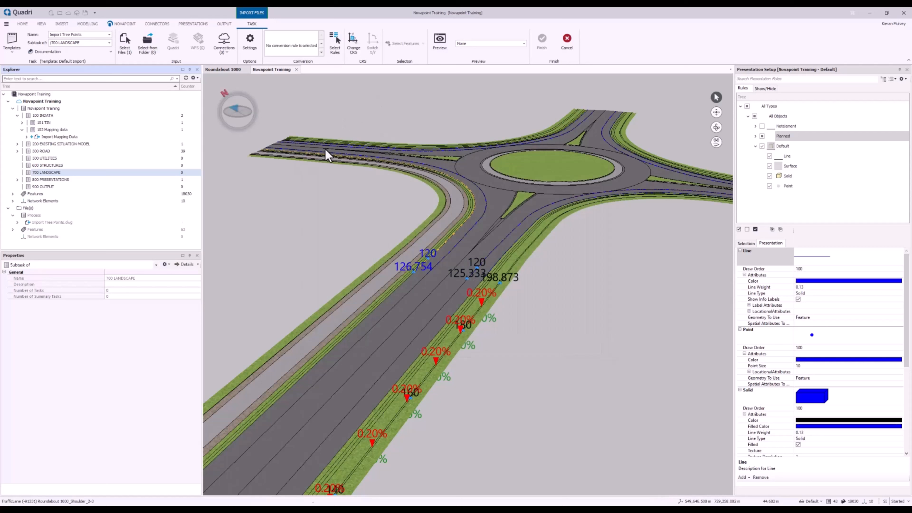
click(438, 44)
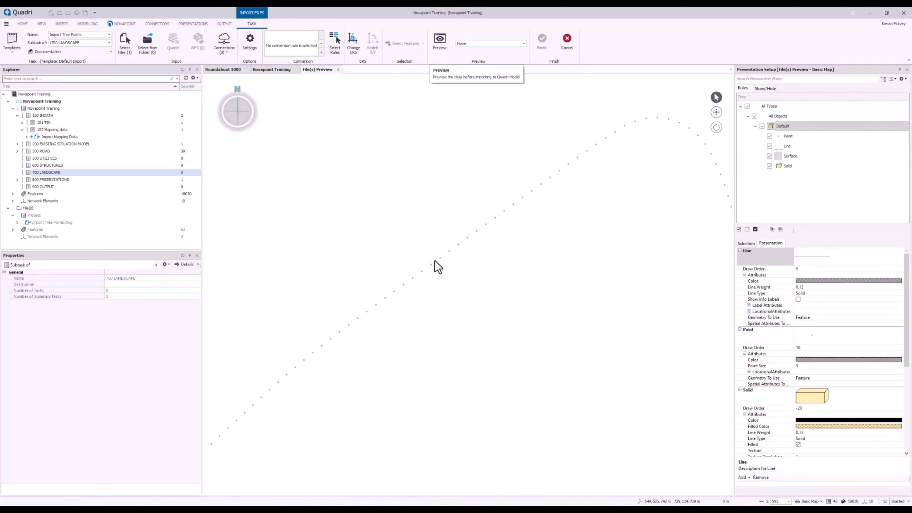
click(522, 197)
Step: Create a new conversion rule set named Points to Trees for the DWG import
click(334, 44)
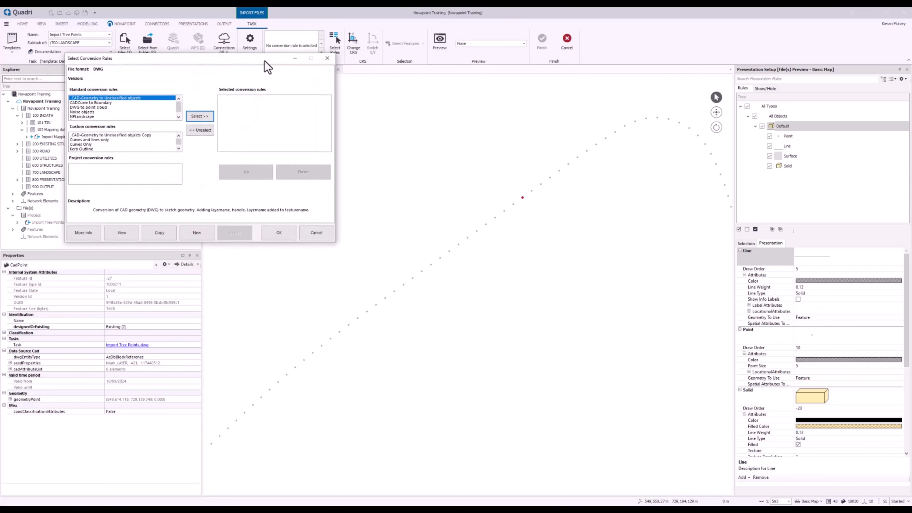
drag(265, 60, 312, 67)
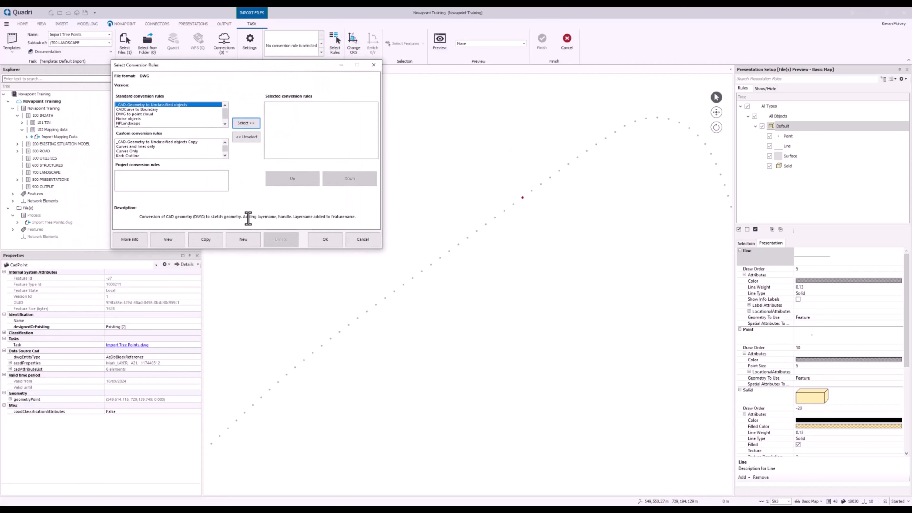
click(249, 244)
text(Points to Trees)
click(311, 229)
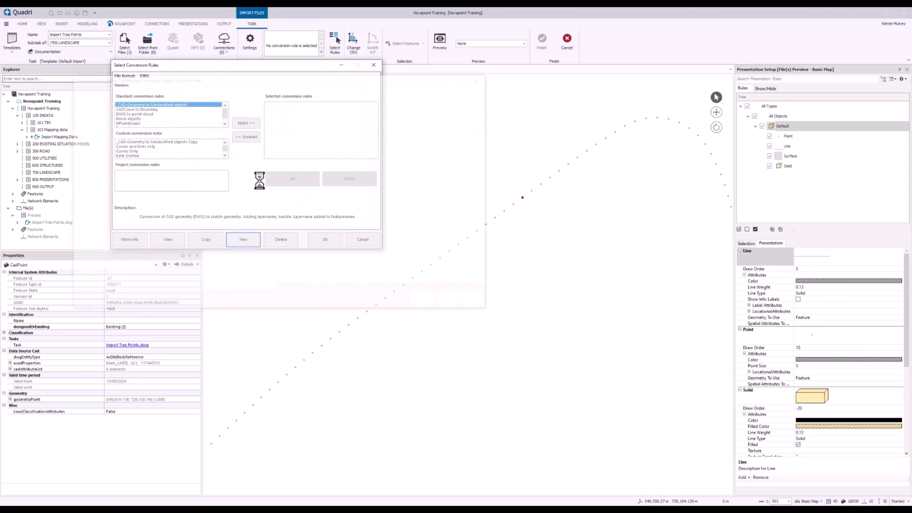
Step: Add a conversion rule with CadPoint as the source feature and Tree as the destination feature
click(85, 87)
click(144, 122)
click(148, 148)
click(449, 123)
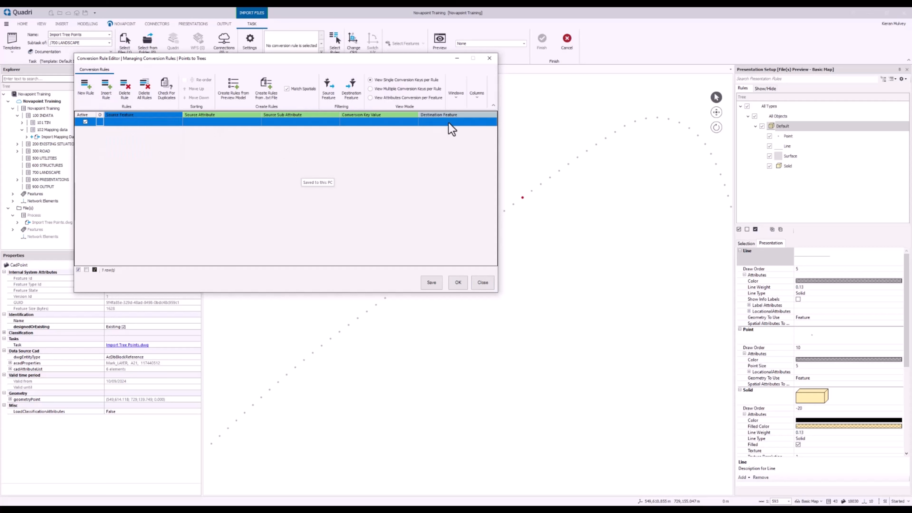
click(453, 121)
text(tree)
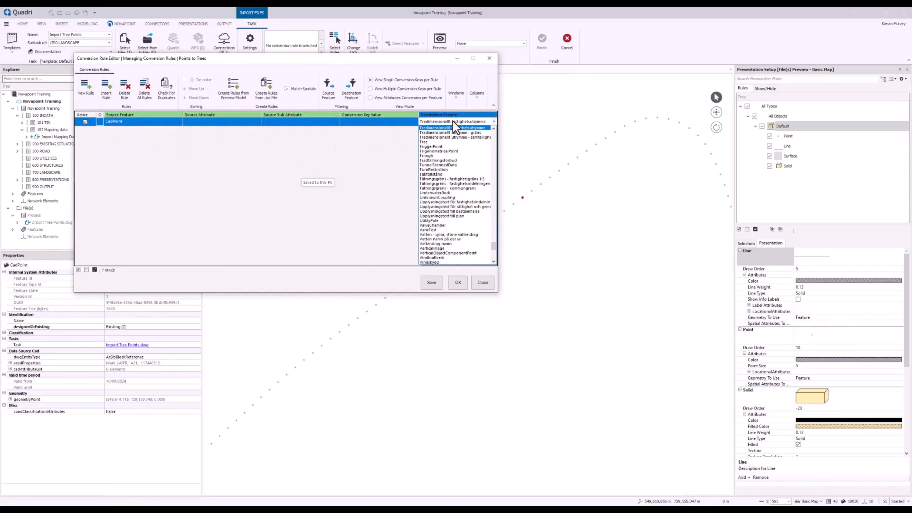
click(429, 128)
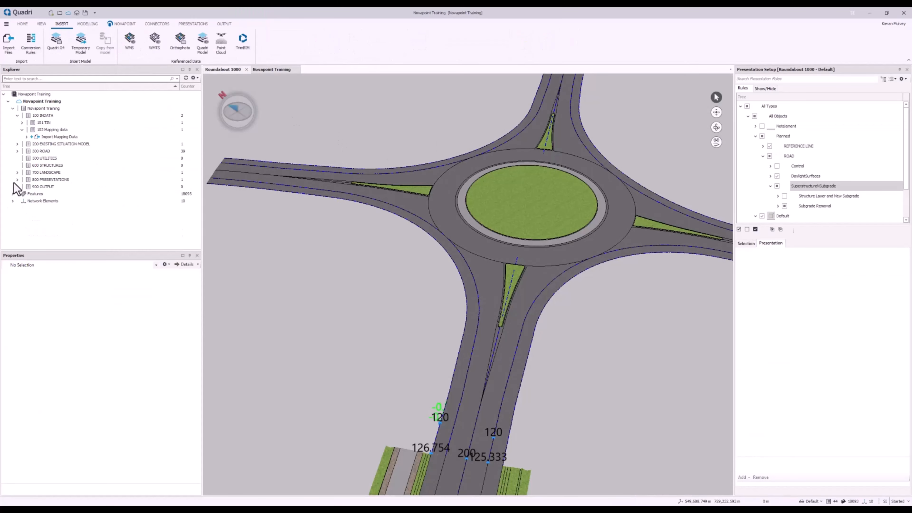
Step: Show the Import Tree Points task from 700 LANDSCAPE in the Roundabout 1000 view and compare the tree heights with the road
click(17, 173)
click(54, 180)
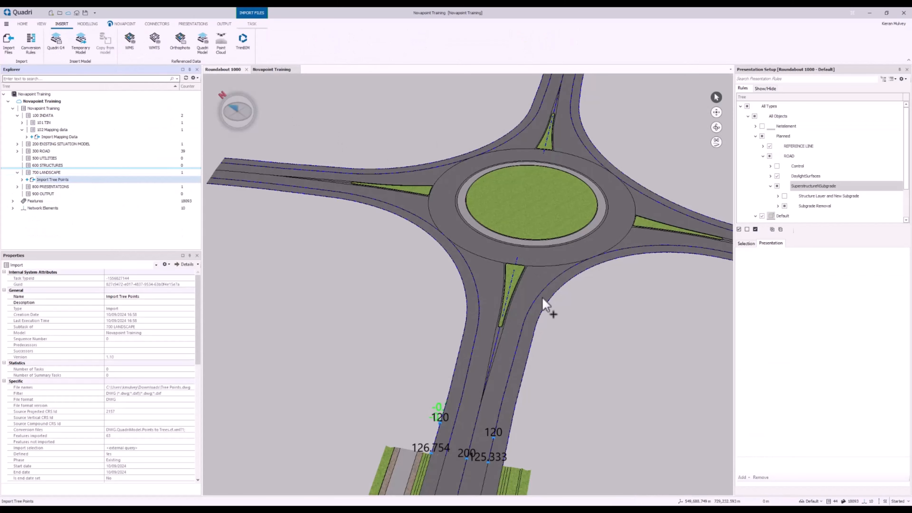
middle_drag(522, 298, 541, 281)
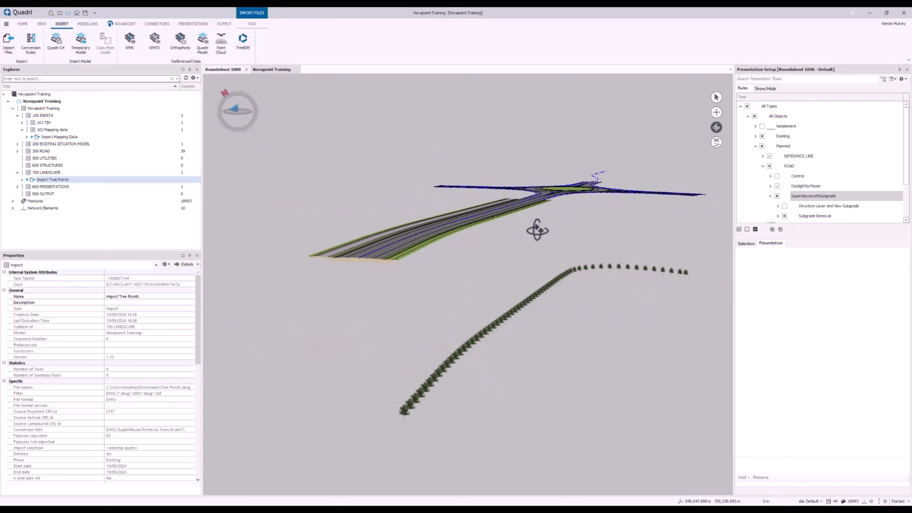
middle_drag(535, 228, 570, 228)
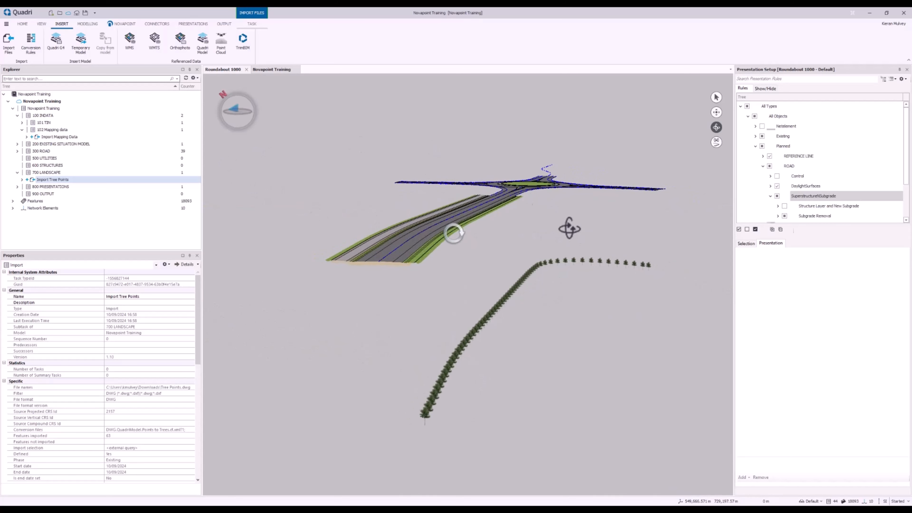
Step: Create a Move Vertically task named Move Trees Vertically and expand the Import tasks in its feature query
click(22, 122)
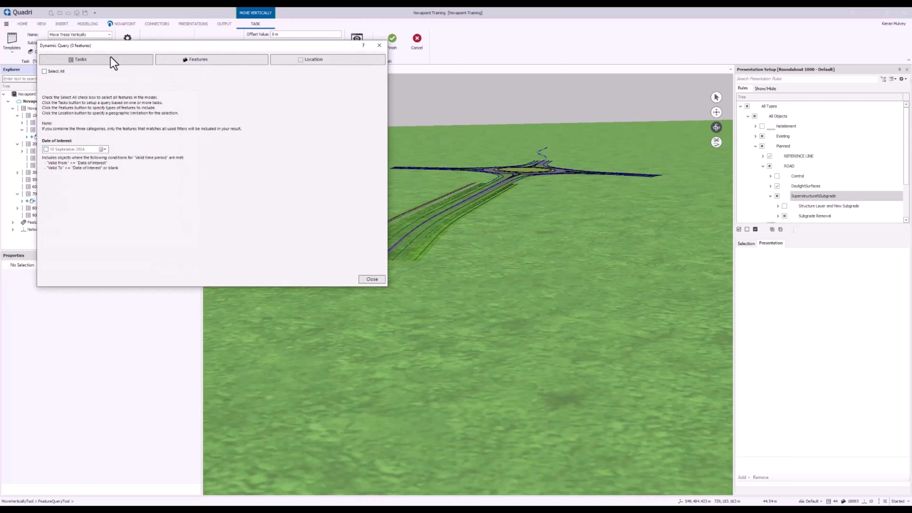
click(110, 58)
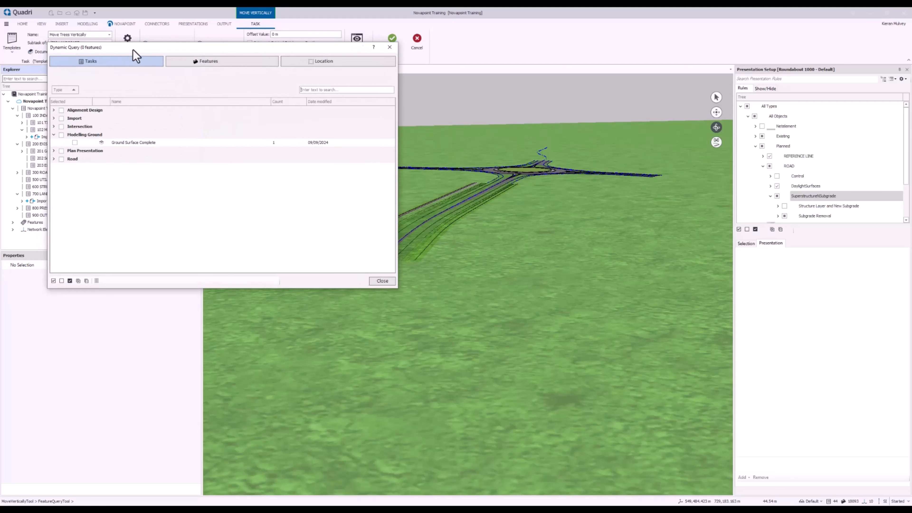
click(53, 118)
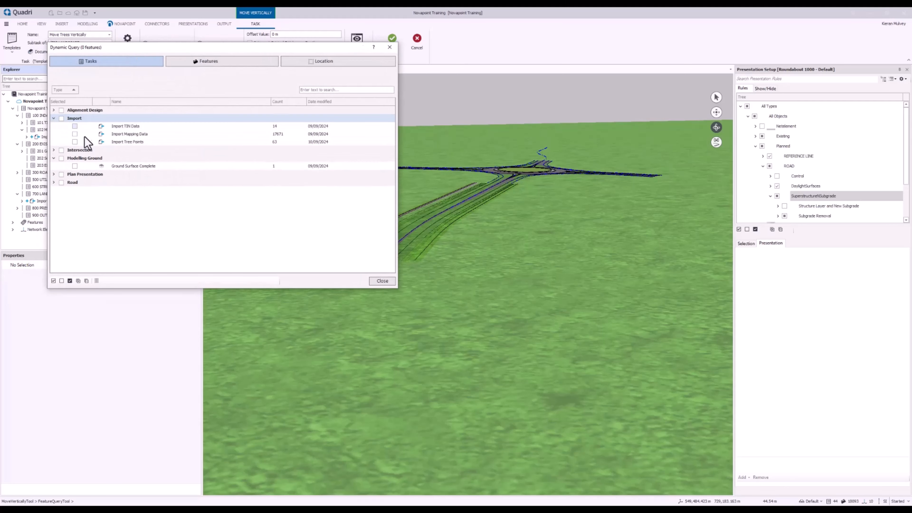